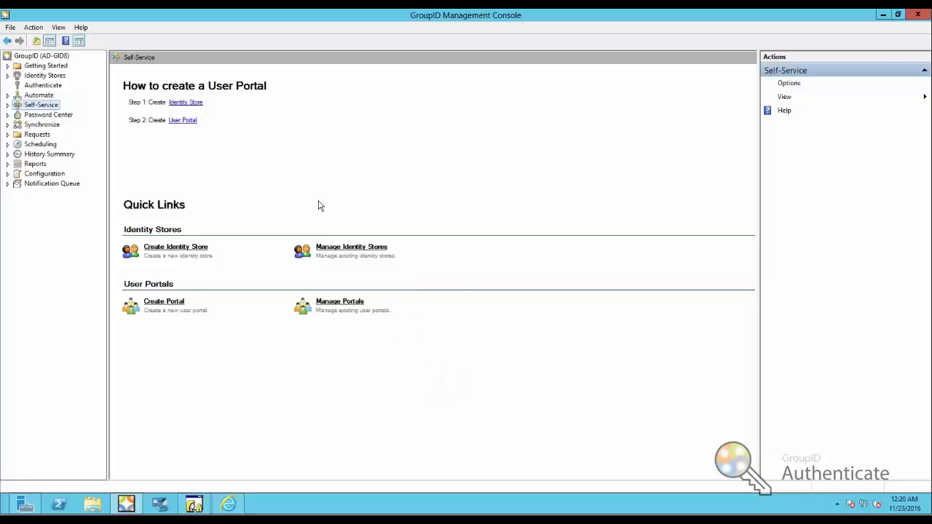
- Select the Authenticate node in the GroupID Management Console tree
{"action": "left_click", "coordinate": [41, 86]}
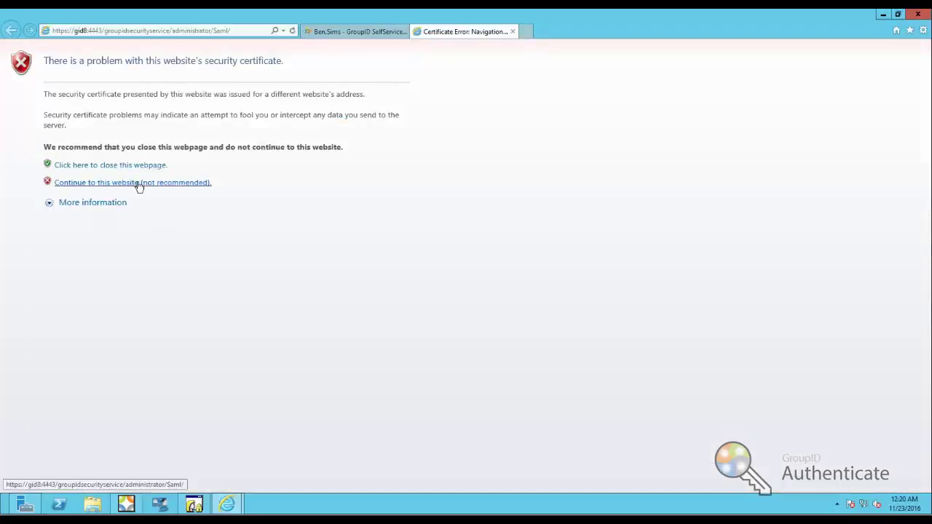
- Continue past the certificate warning and sign in with the domain administrator account and password
{"action": "left_click", "coordinate": [139, 185]}
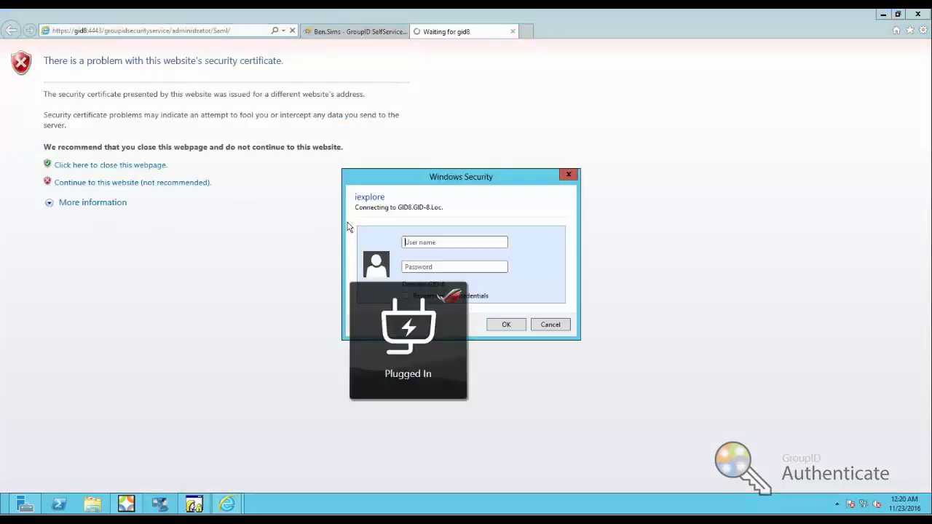
{"action": "type", "text": "al"}
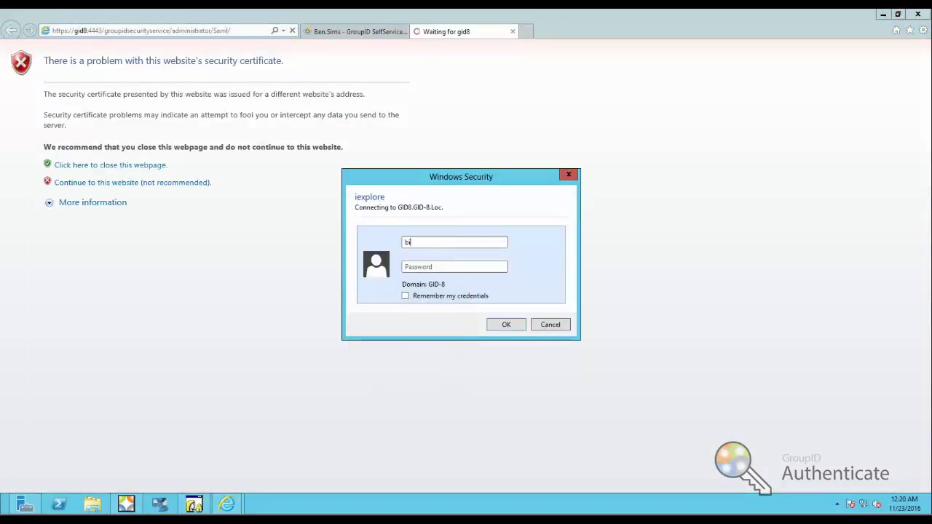
{"action": "key", "text": "BackSpace"}
{"action": "key", "text": "BackSpace"}
{"action": "type", "text": "gid-8"}
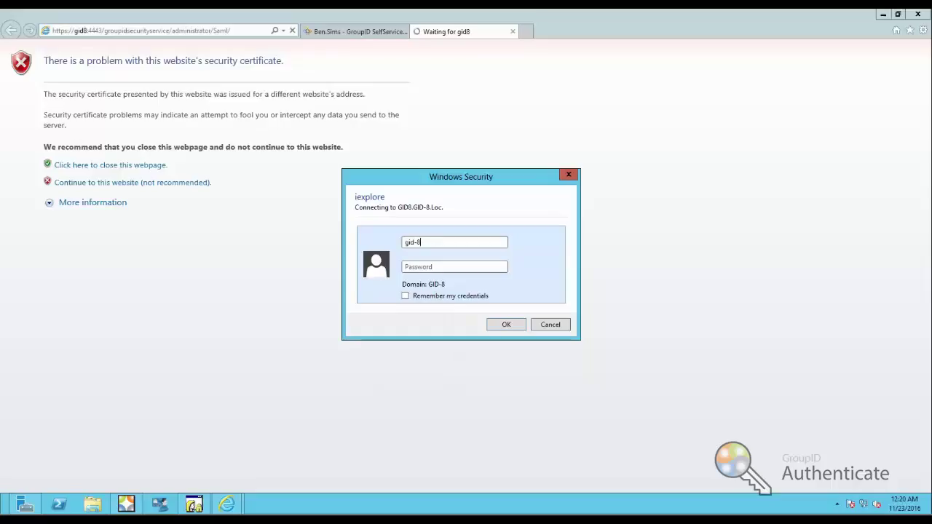
{"action": "type", "text": "\\administrator"}
{"action": "key", "text": "Tab"}
{"action": "type", "text": "********"}
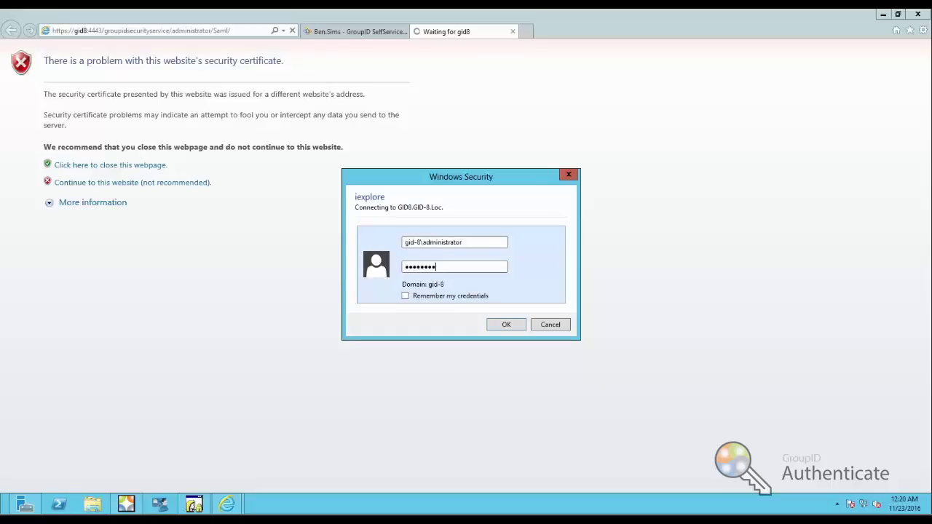
{"action": "type", "text": "*"}
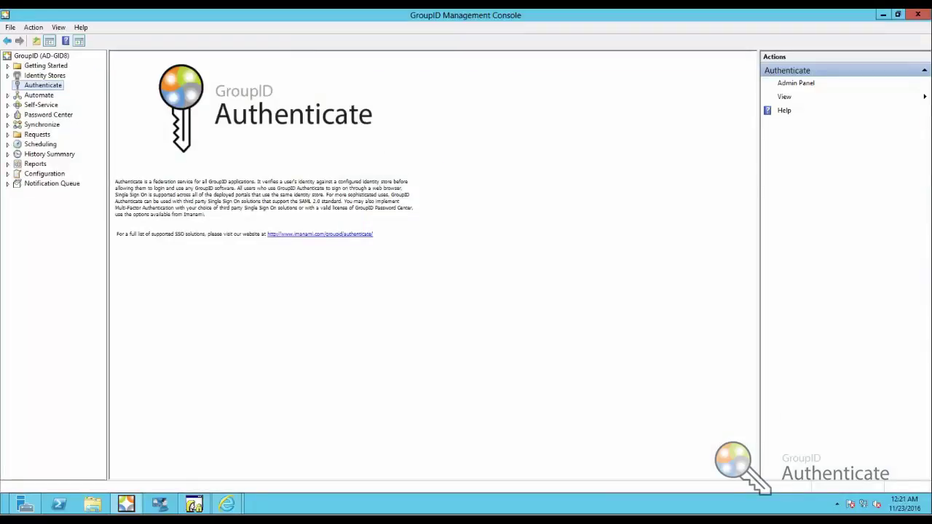
- Bring back the Single Sign On Settings page in Internet Explorer and go to Generate Url's
{"action": "mouse_move", "coordinate": [194, 504]}
{"action": "left_click", "coordinate": [194, 444]}
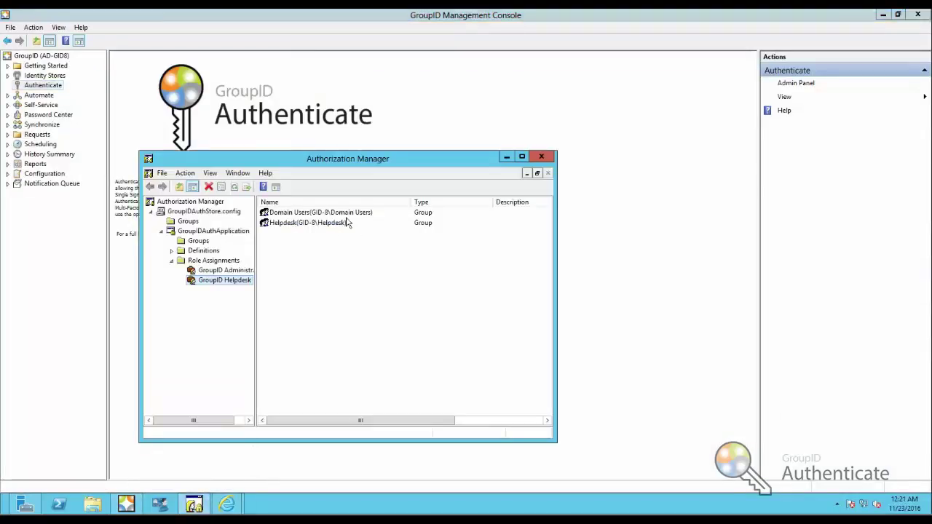
{"action": "mouse_move", "coordinate": [226, 503]}
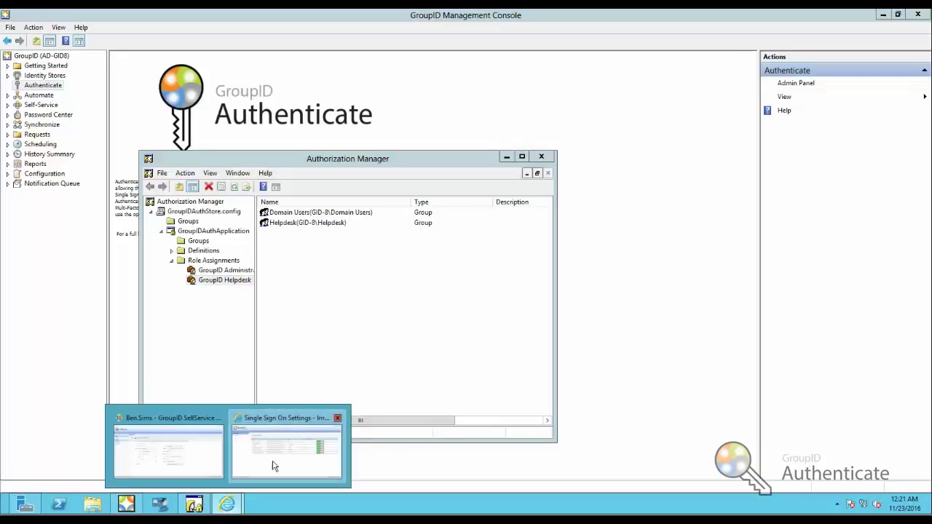
{"action": "left_click", "coordinate": [274, 466]}
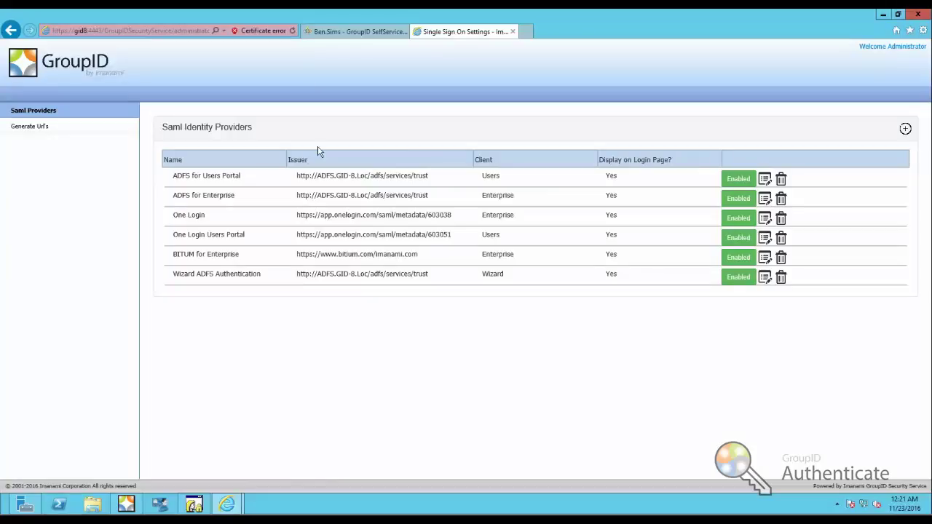
{"action": "left_click", "coordinate": [29, 128]}
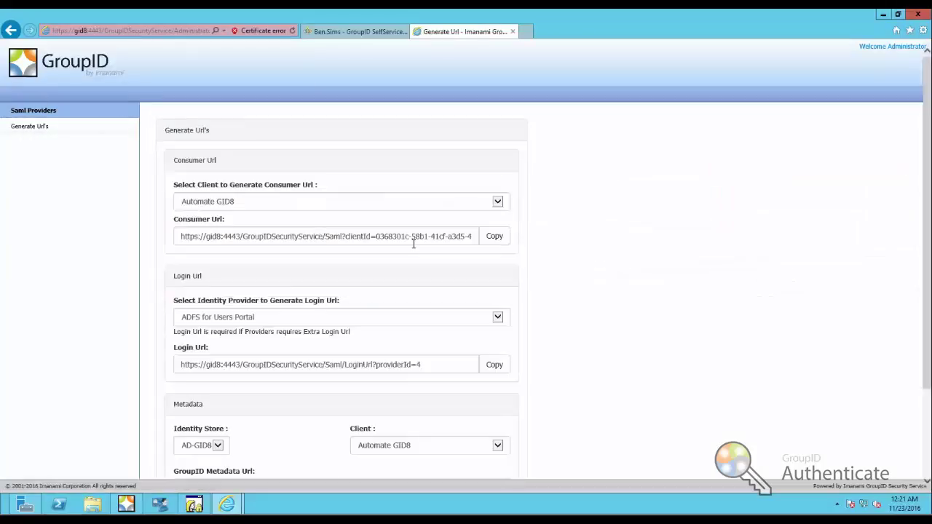
- Generate the Groups client's Consumer Url and copy it to the clipboard
{"action": "left_click", "coordinate": [501, 204]}
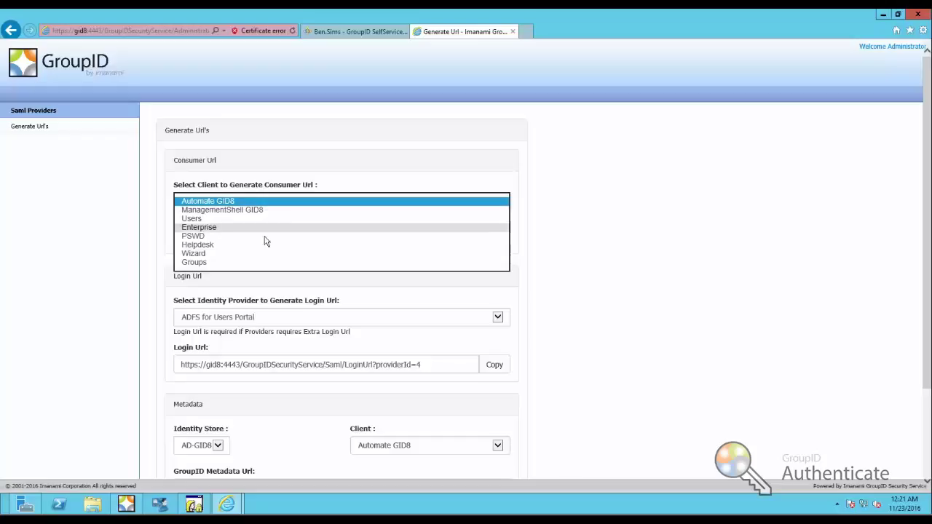
{"action": "left_click", "coordinate": [227, 264]}
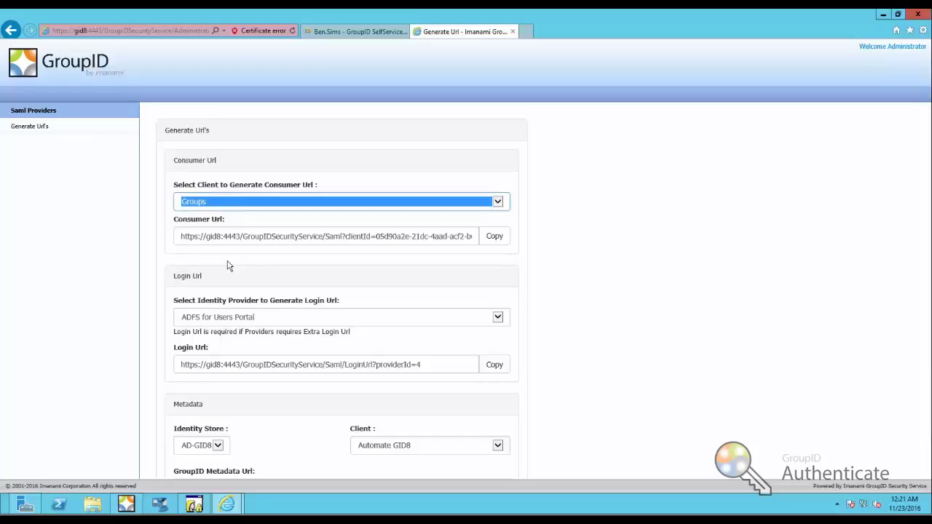
{"action": "left_click", "coordinate": [493, 240]}
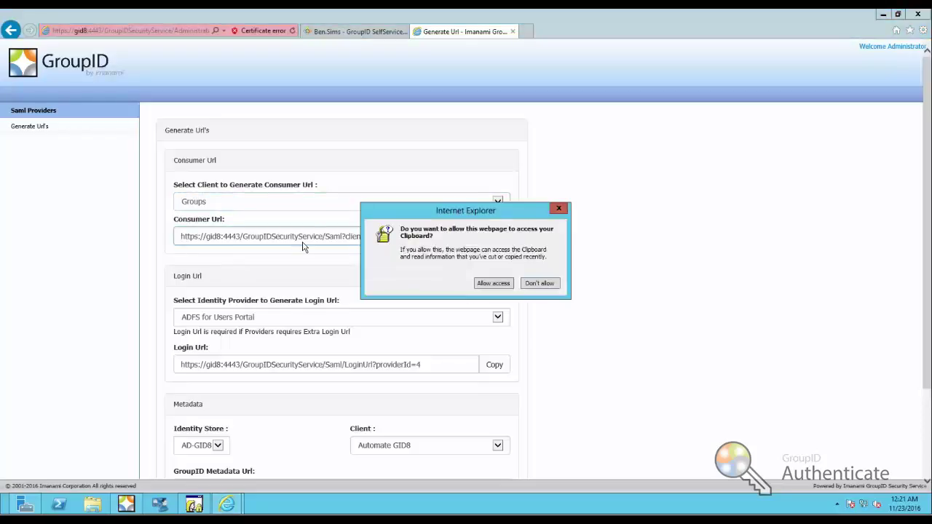
{"action": "left_click", "coordinate": [488, 284]}
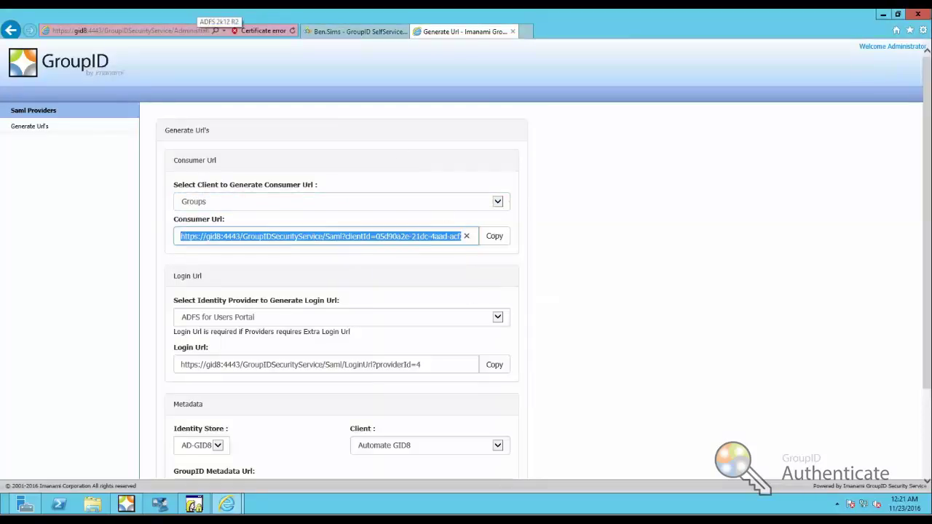
{"action": "left_click", "coordinate": [209, 25]}
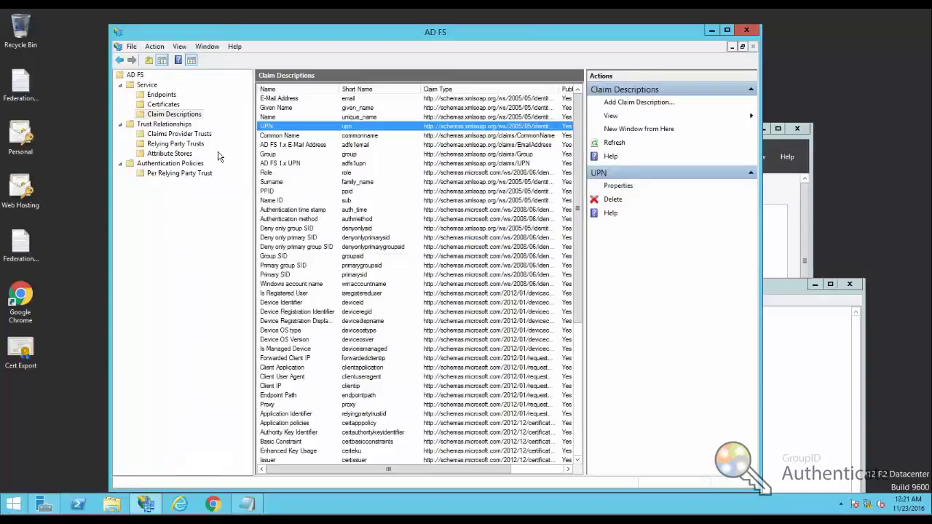
- Start the Add Relying Party Trust Wizard and choose to enter the relying party data manually
{"action": "left_click", "coordinate": [175, 144]}
{"action": "right_click", "coordinate": [174, 146]}
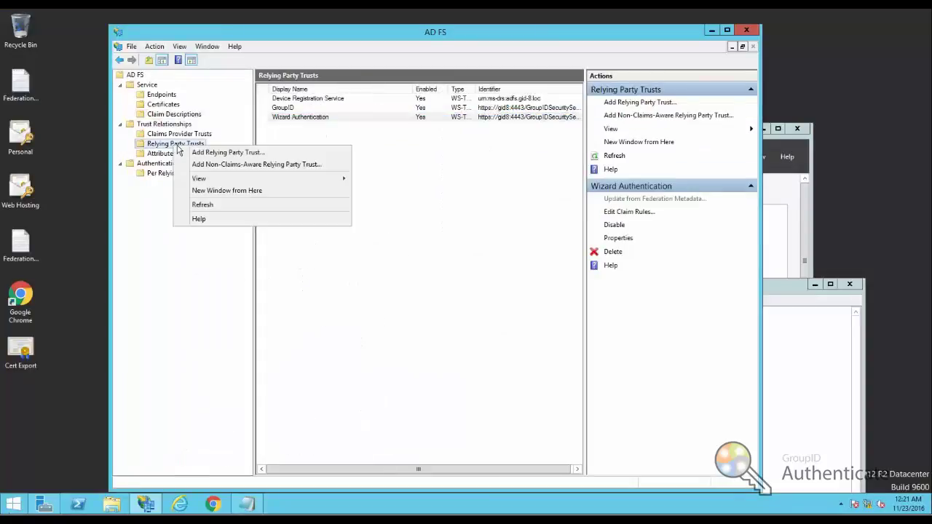
{"action": "left_click", "coordinate": [222, 153]}
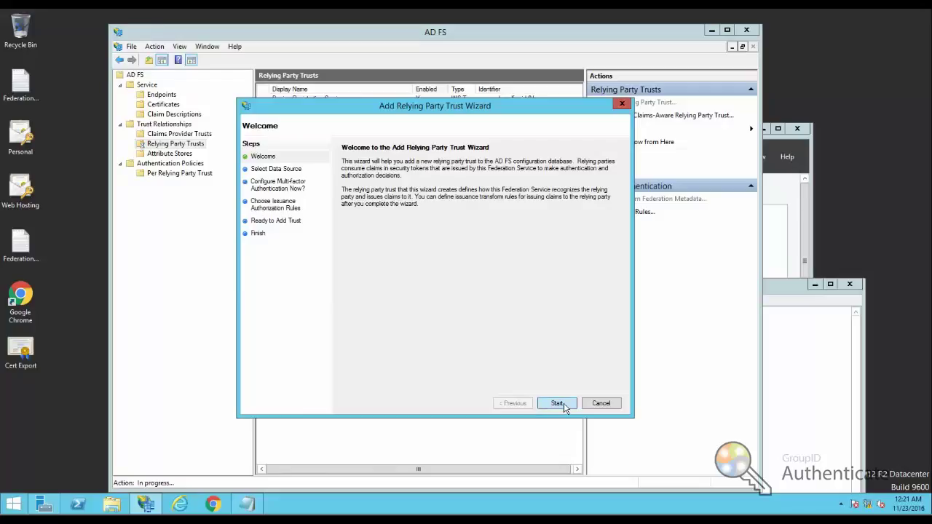
{"action": "left_click", "coordinate": [567, 406]}
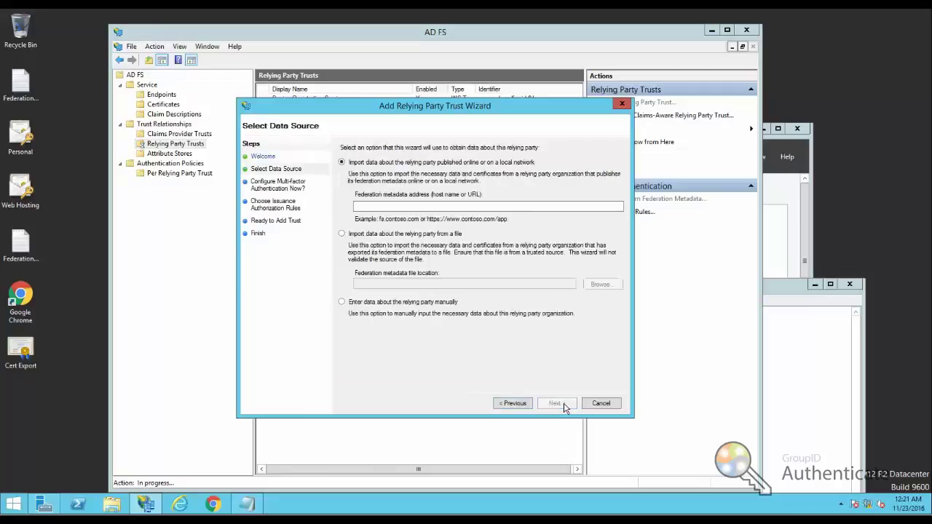
{"action": "left_click", "coordinate": [397, 304]}
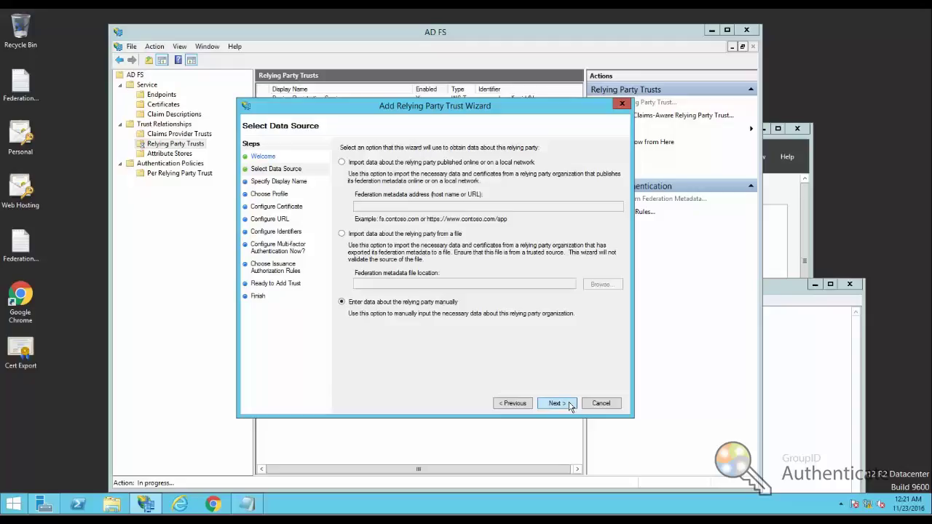
{"action": "left_click", "coordinate": [570, 407]}
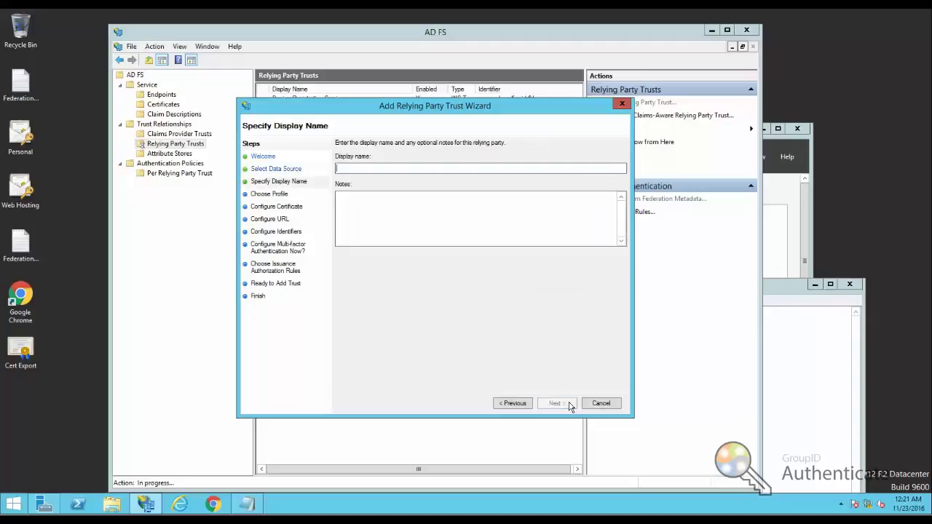
- Name the trust 'Groups Portal Authentication' with note 'GroupID App', keep AD FS profile, skip the certificate
{"action": "type", "text": "Groups Portal Authentication"}
{"action": "key", "text": "Tab"}
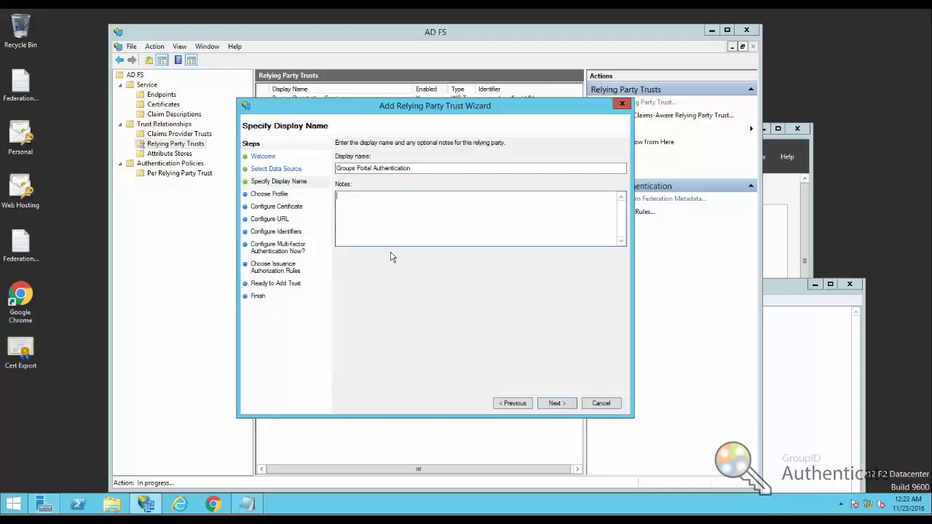
{"action": "type", "text": "GroupID App"}
{"action": "left_click", "coordinate": [557, 404]}
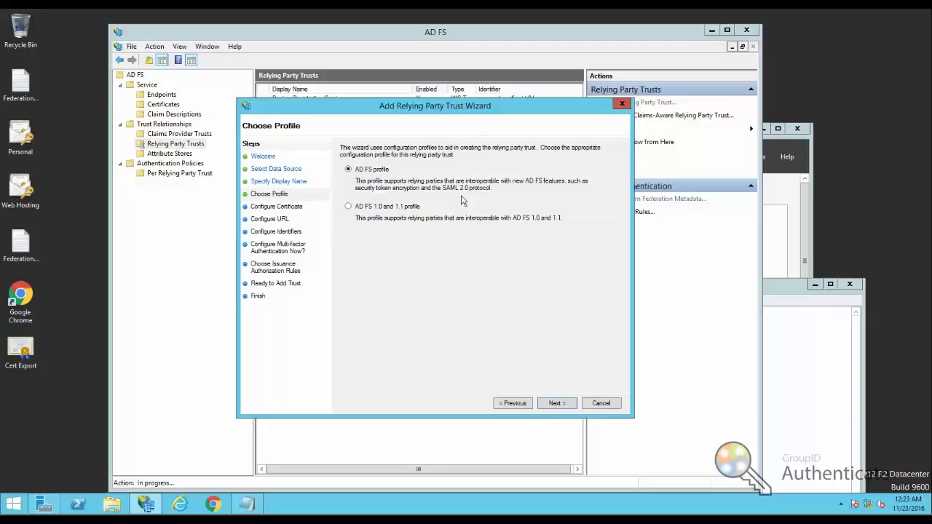
{"action": "left_click", "coordinate": [556, 404]}
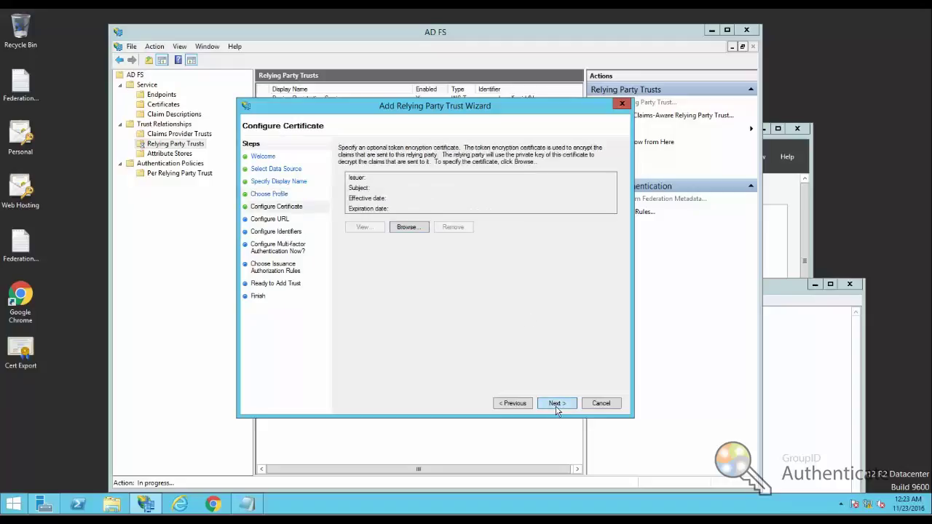
{"action": "left_click", "coordinate": [557, 409]}
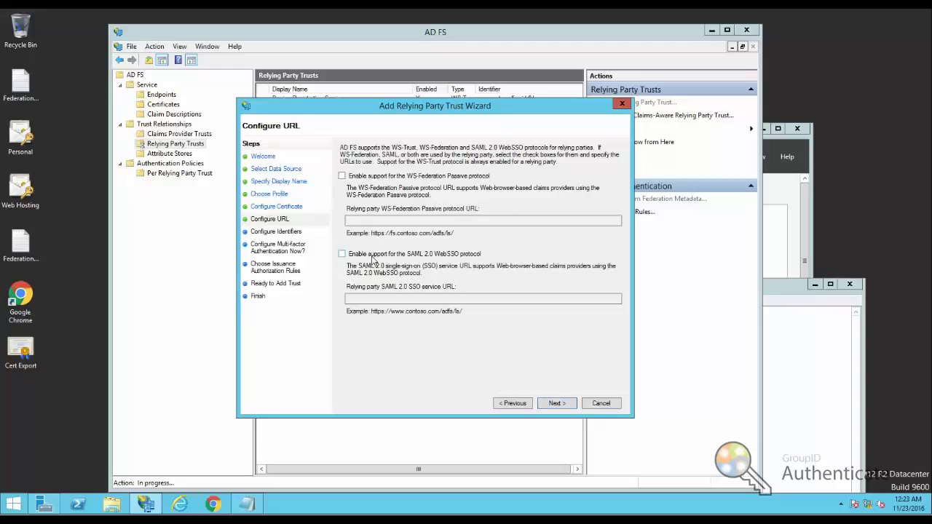
- Enable SAML 2.0 WebSSO with the pasted Groups consumer URL as the SSO service URL
{"action": "left_click", "coordinate": [394, 258]}
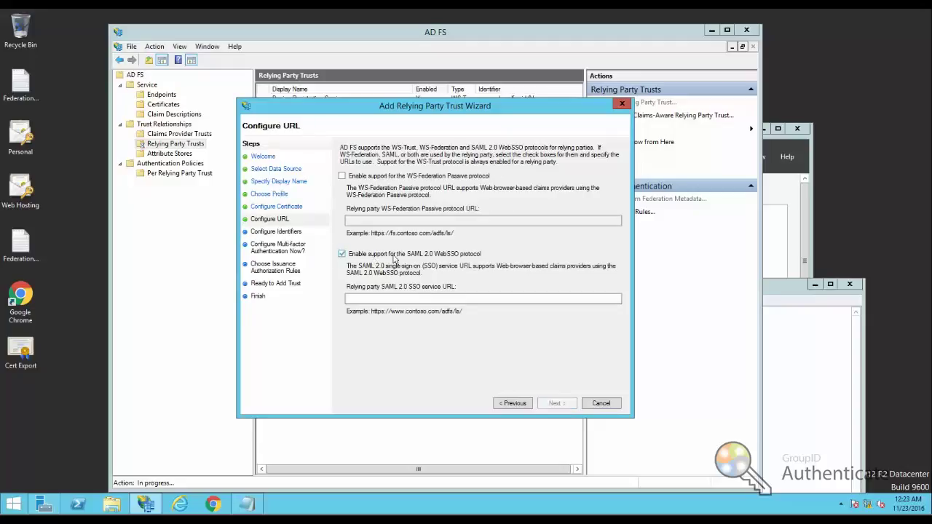
{"action": "left_click", "coordinate": [398, 297]}
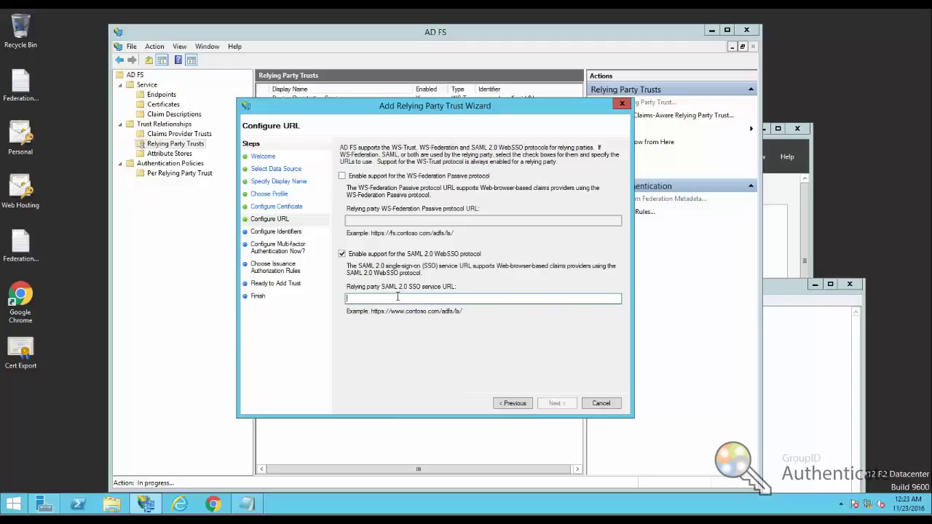
{"action": "right_click", "coordinate": [398, 297]}
{"action": "left_click", "coordinate": [424, 343]}
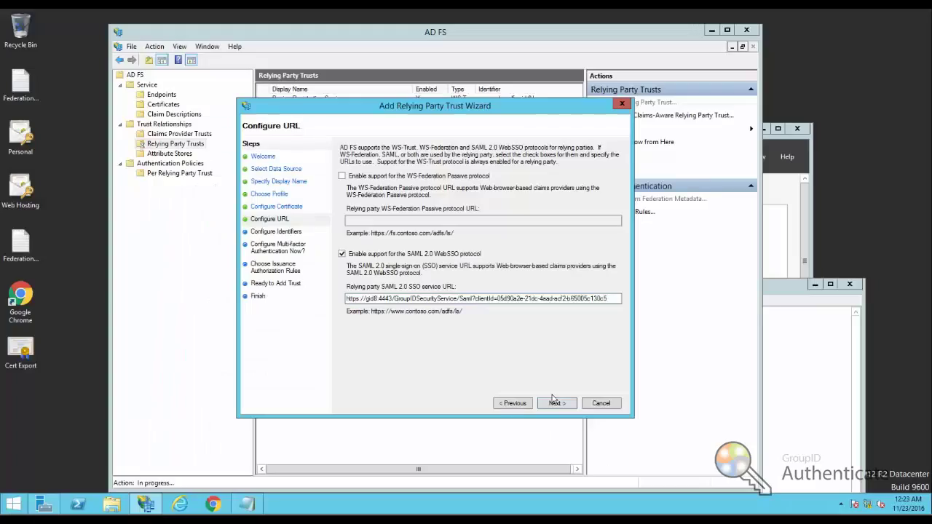
{"action": "left_click", "coordinate": [559, 404]}
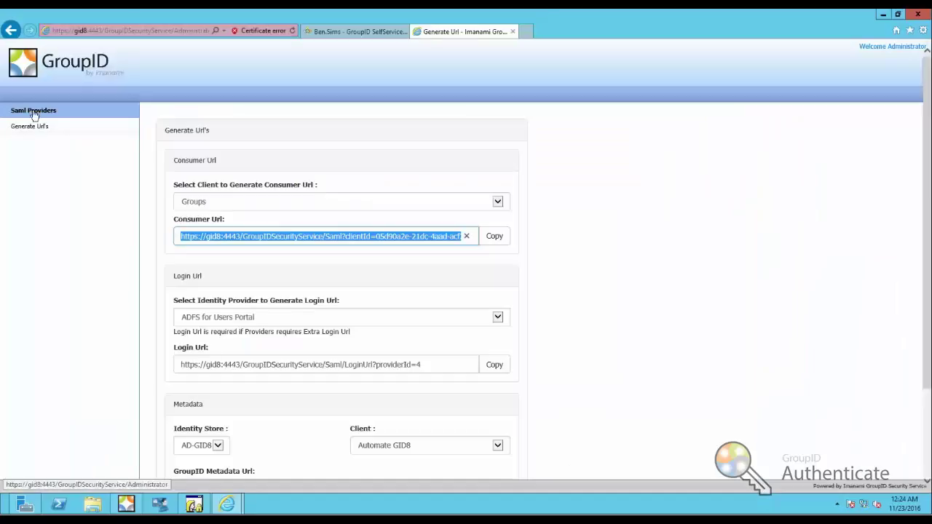
- Add a new SAML provider for the Groups client and copy its Entity ID/Audience value
{"action": "left_click", "coordinate": [34, 113]}
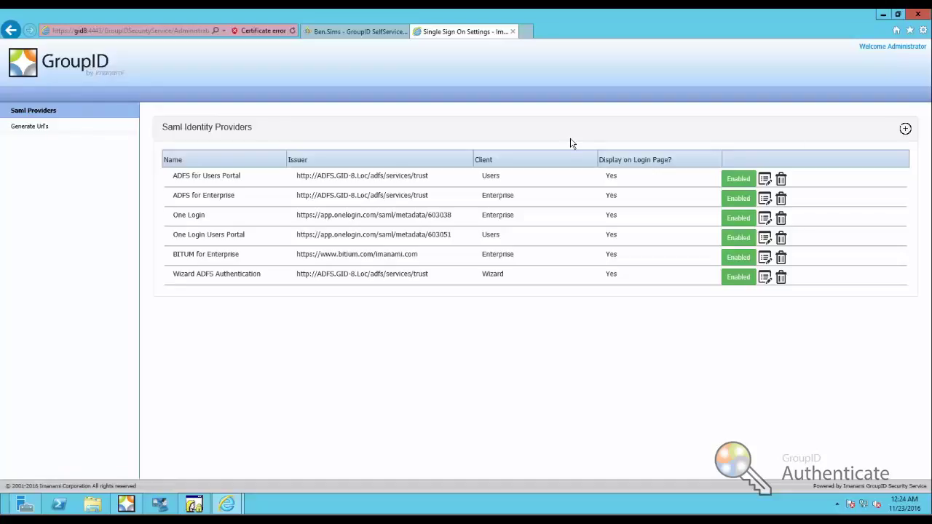
{"action": "left_click", "coordinate": [905, 128]}
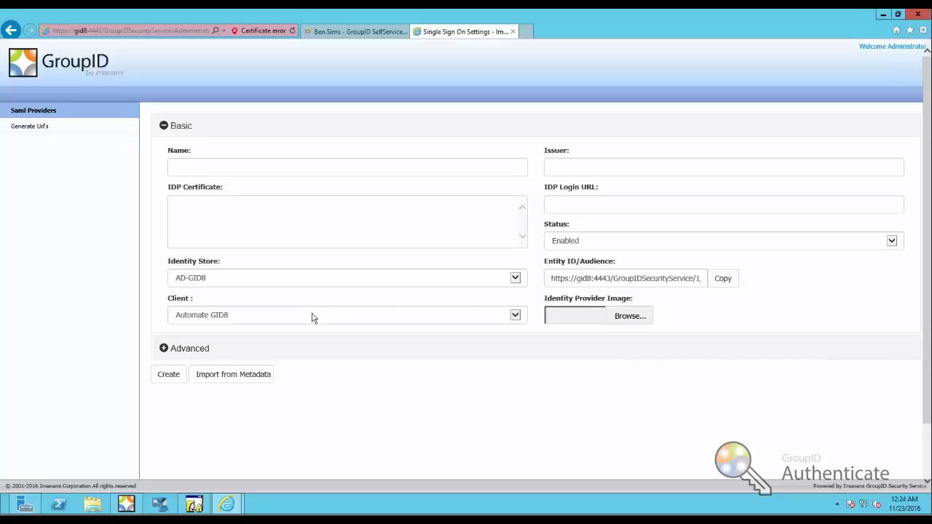
{"action": "left_click", "coordinate": [514, 315]}
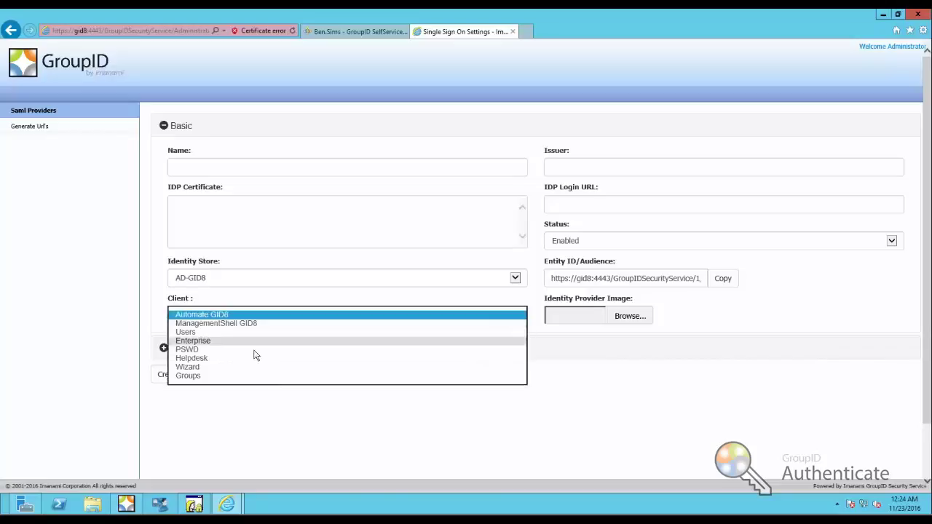
{"action": "left_click", "coordinate": [198, 376]}
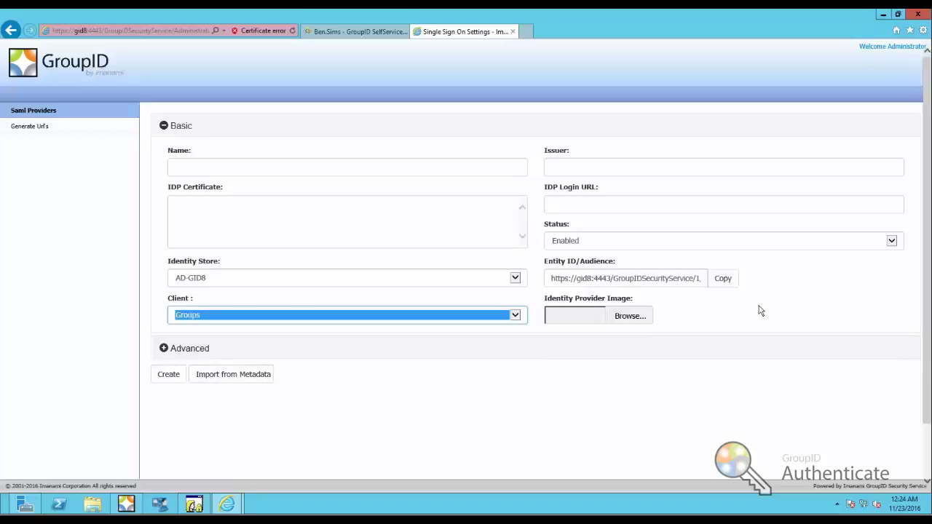
{"action": "left_click", "coordinate": [724, 284]}
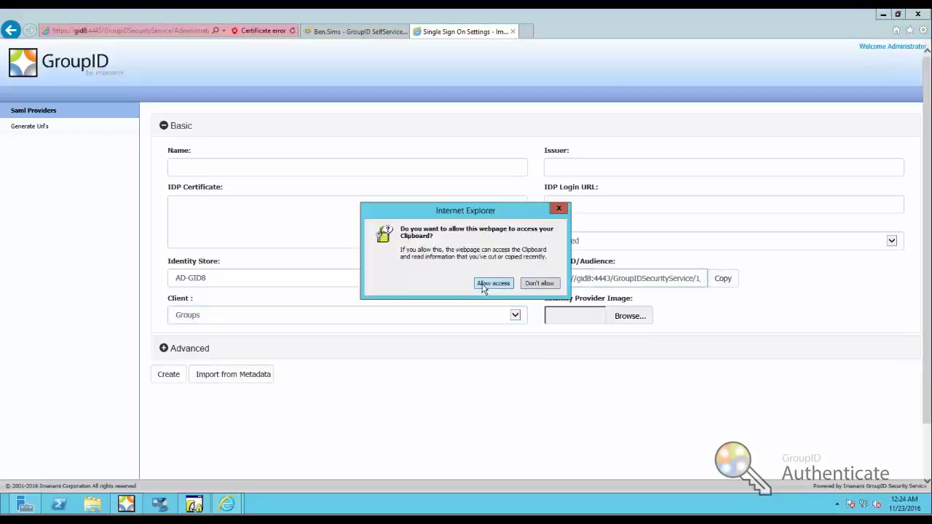
{"action": "left_click", "coordinate": [485, 287]}
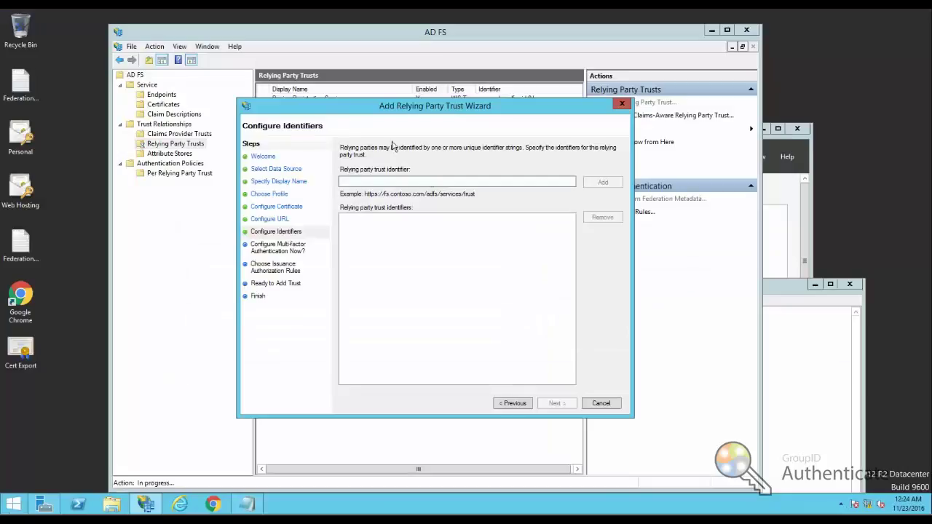
- Paste the Groups entity ID as the relying party trust identifier and add it
{"action": "right_click", "coordinate": [432, 181]}
{"action": "left_click", "coordinate": [452, 218]}
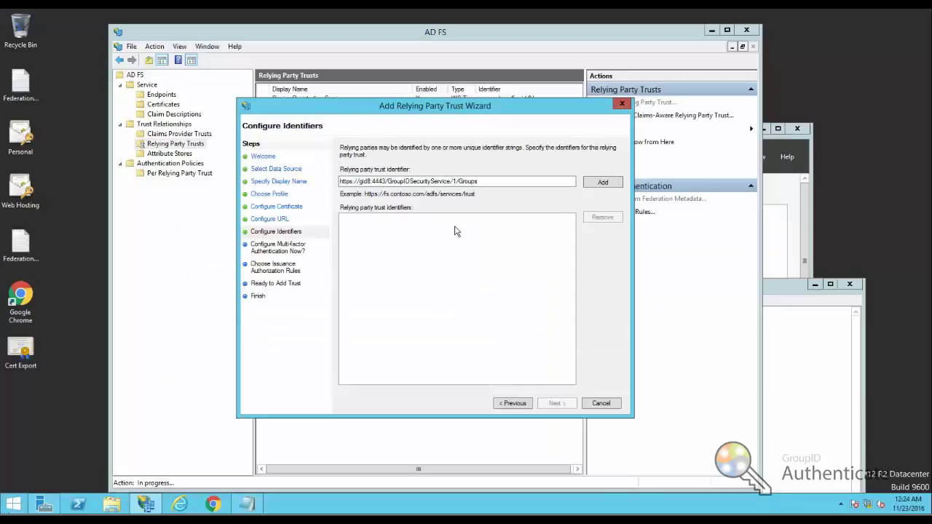
{"action": "left_click", "coordinate": [601, 185]}
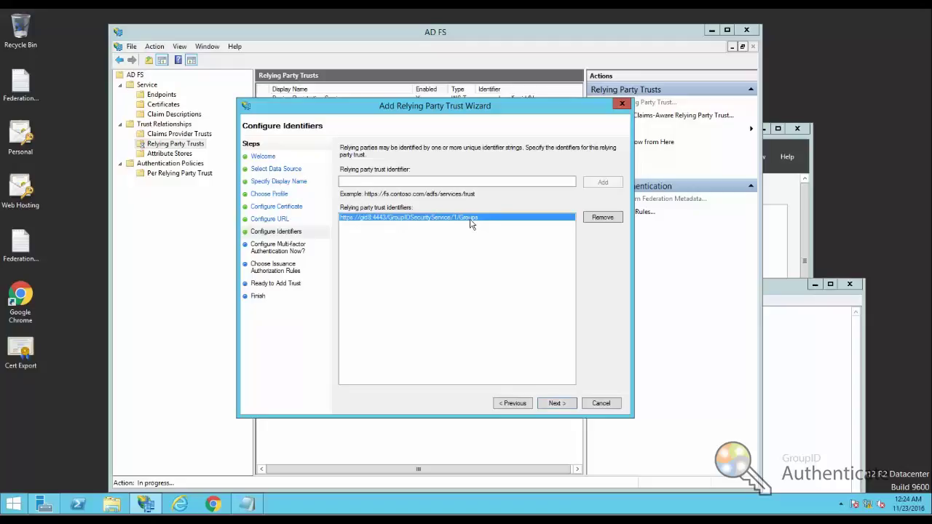
- Accept the default MFA and permit-all authorization settings, then create the trust
{"action": "left_click", "coordinate": [557, 404]}
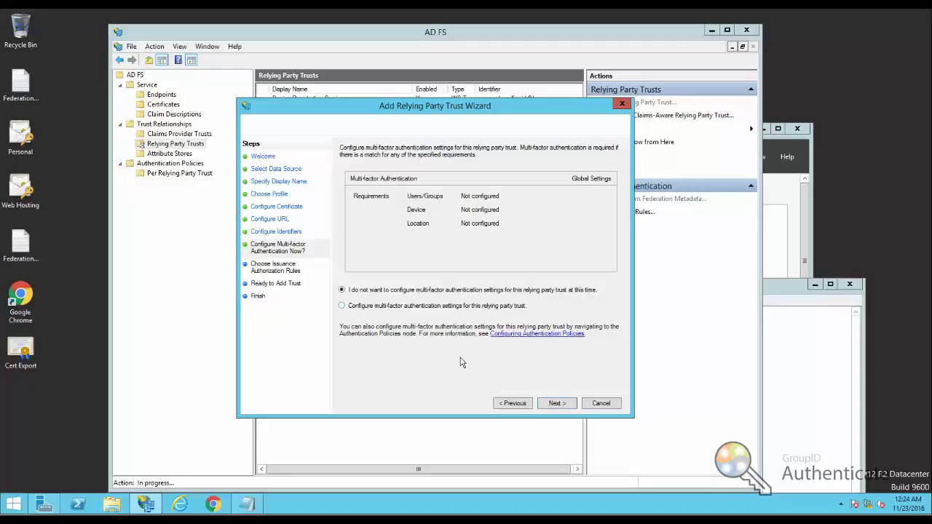
{"action": "left_click", "coordinate": [556, 403]}
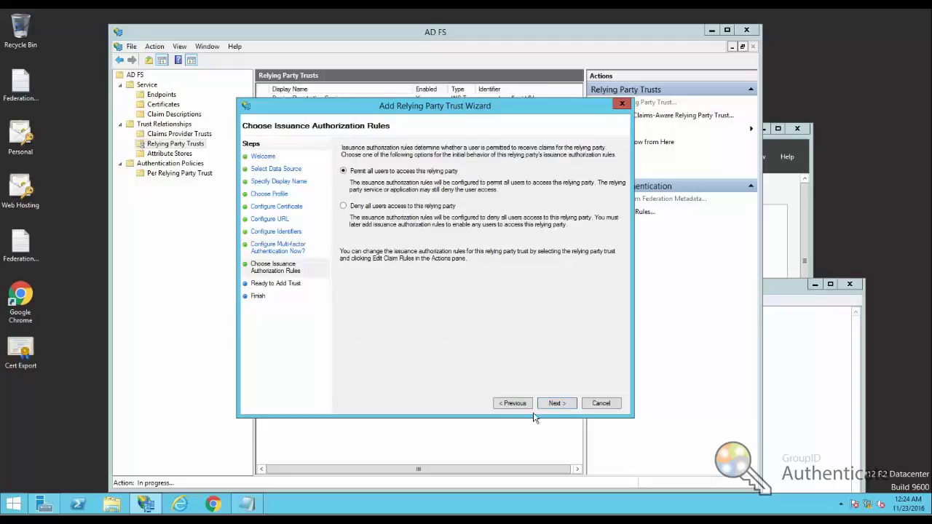
{"action": "left_click", "coordinate": [554, 406]}
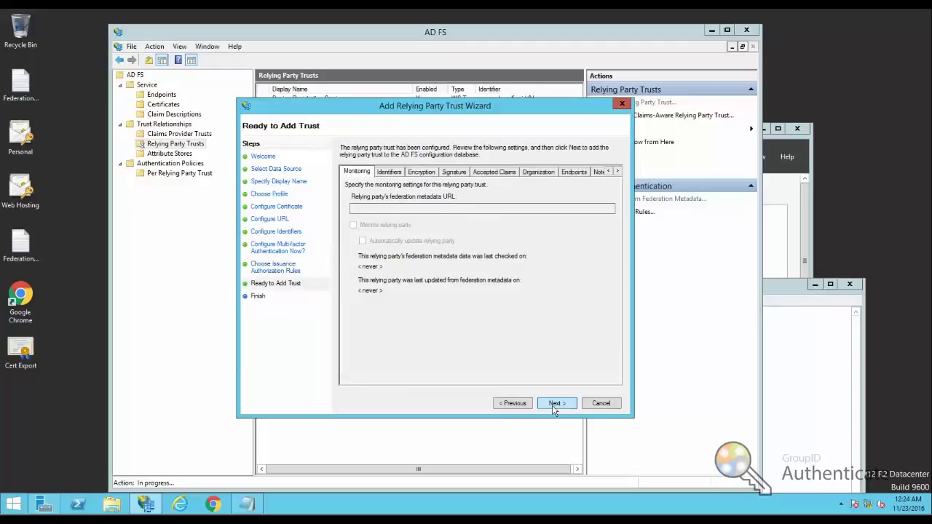
{"action": "left_click", "coordinate": [555, 405]}
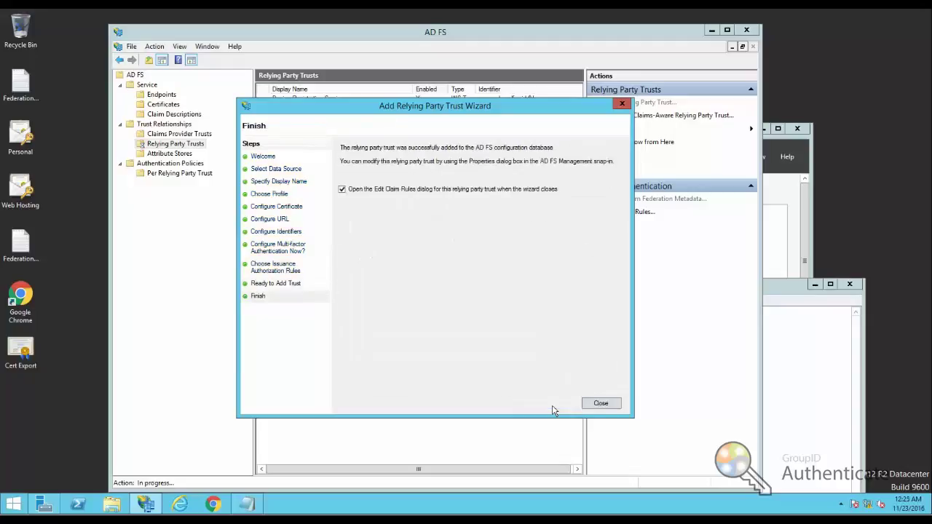
- Start a new claim rule for the trust from the Transform an Incoming Claim template
{"action": "left_click", "coordinate": [607, 405]}
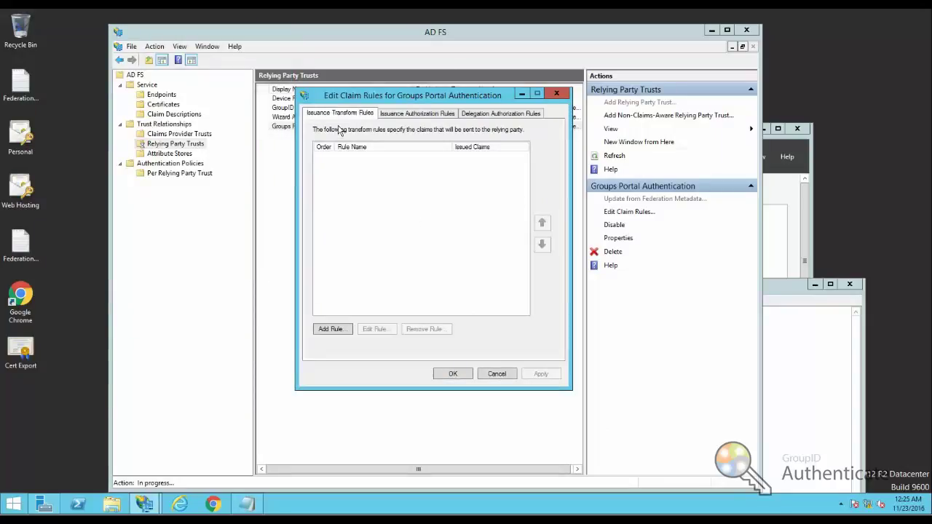
{"action": "left_click", "coordinate": [332, 330]}
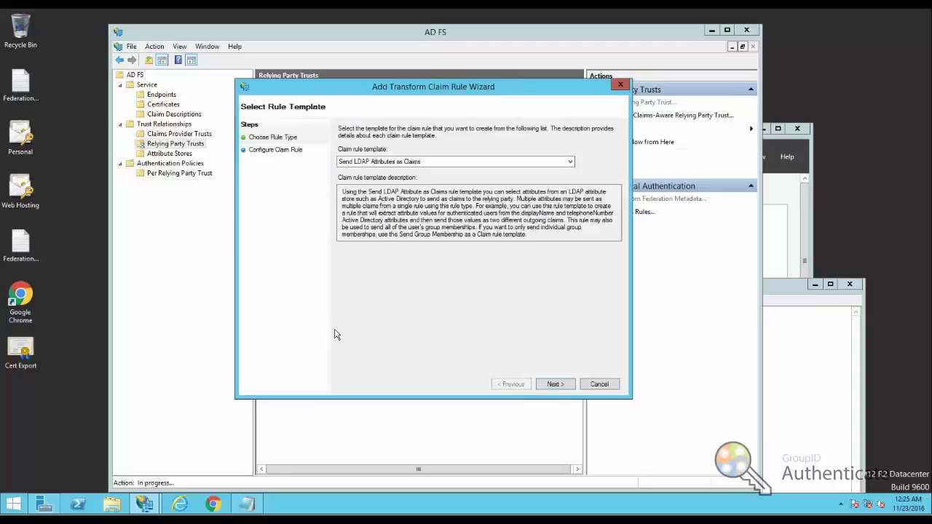
{"action": "left_click", "coordinate": [570, 163]}
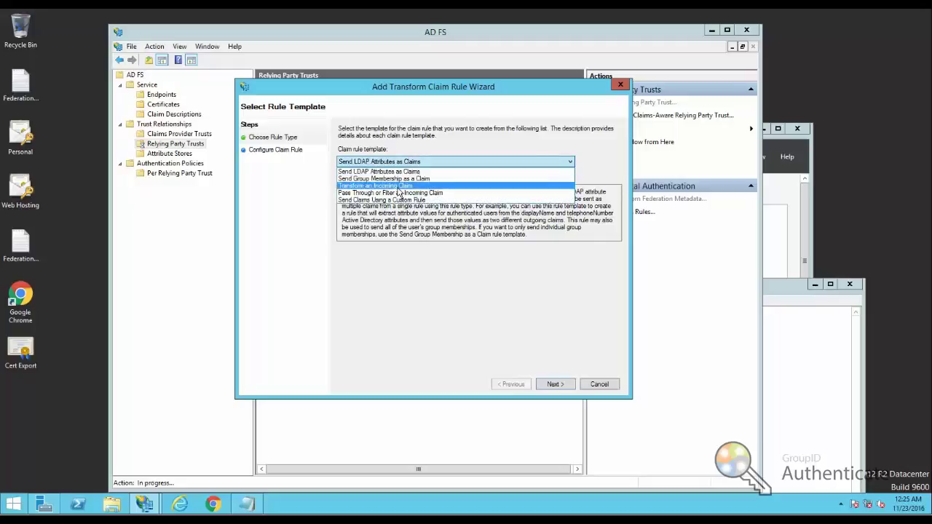
{"action": "left_click", "coordinate": [398, 188]}
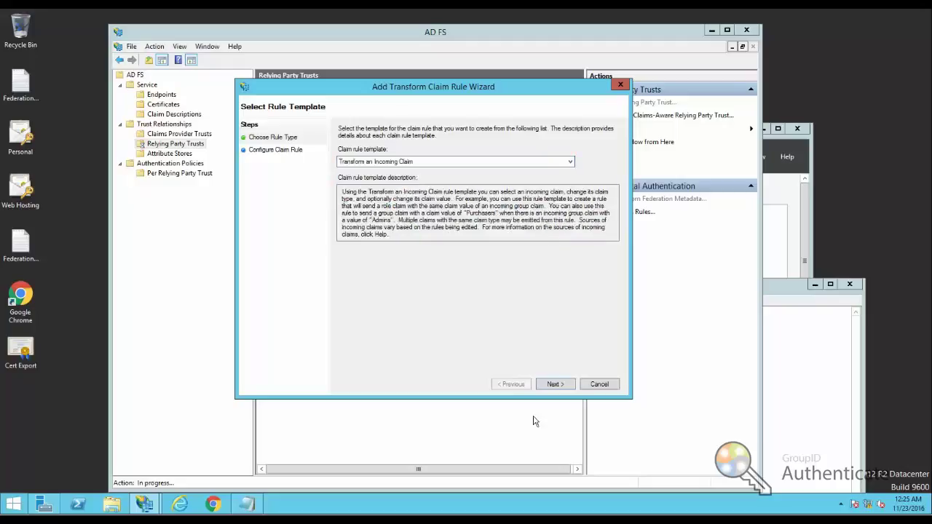
{"action": "left_click", "coordinate": [553, 384]}
- Name the rule 'User Pincipal Nam' and transform incoming UPN to outgoing UPN
{"action": "type", "text": "Us"}
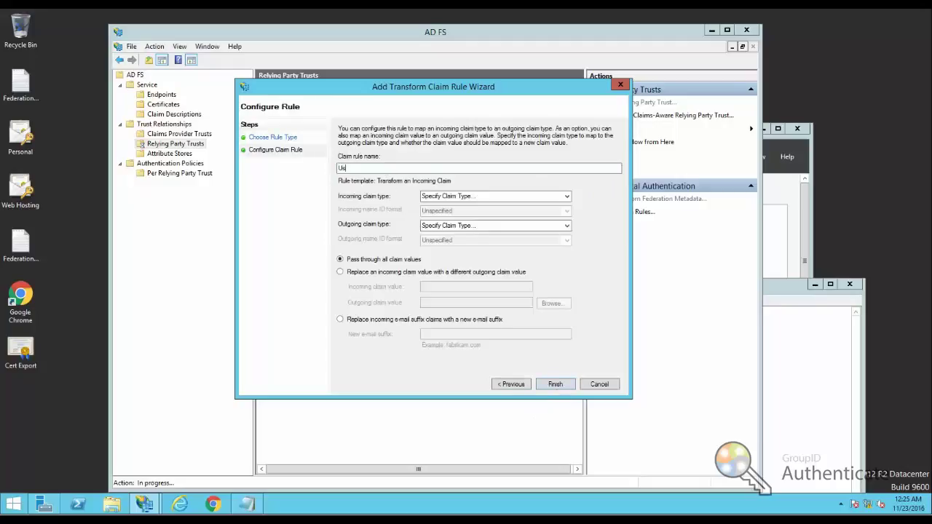
{"action": "type", "text": "er Pincipal Name"}
{"action": "left_click", "coordinate": [565, 197]}
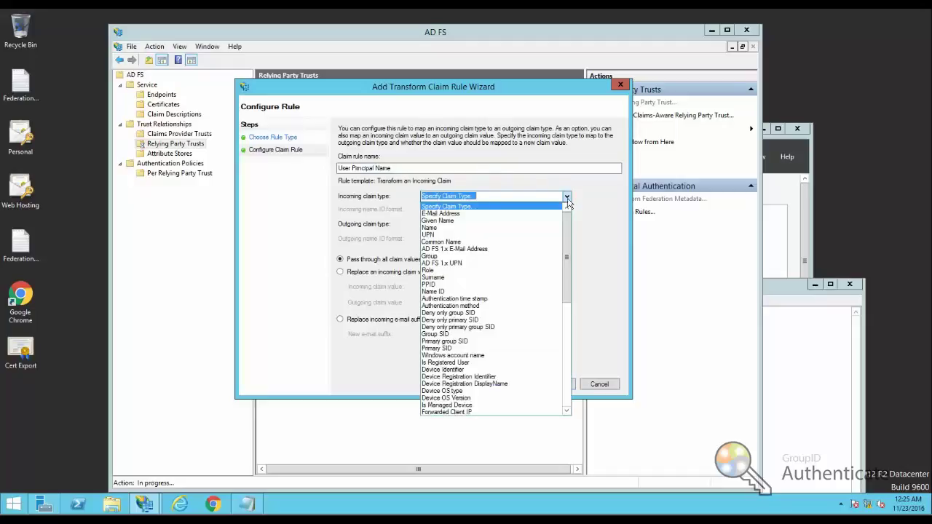
{"action": "left_click", "coordinate": [458, 236]}
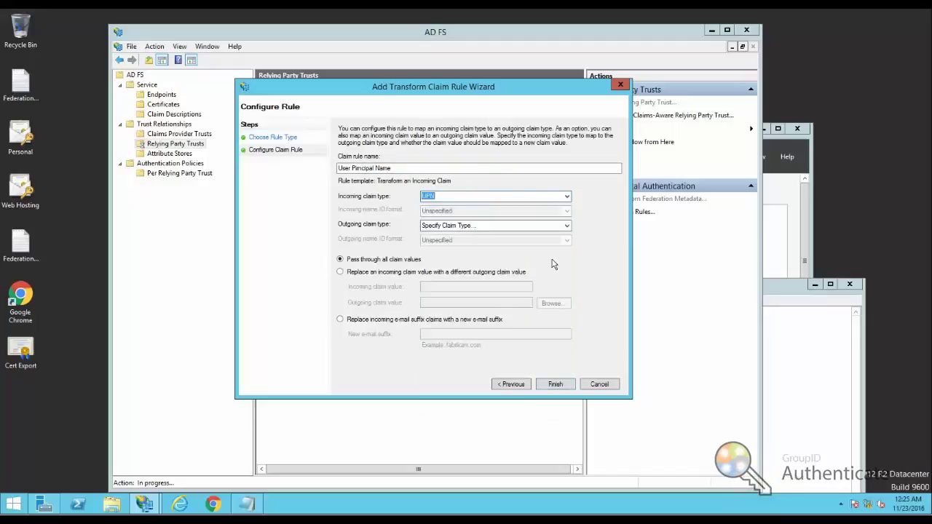
{"action": "left_click", "coordinate": [560, 226]}
{"action": "left_click", "coordinate": [561, 226]}
{"action": "left_click", "coordinate": [448, 261]}
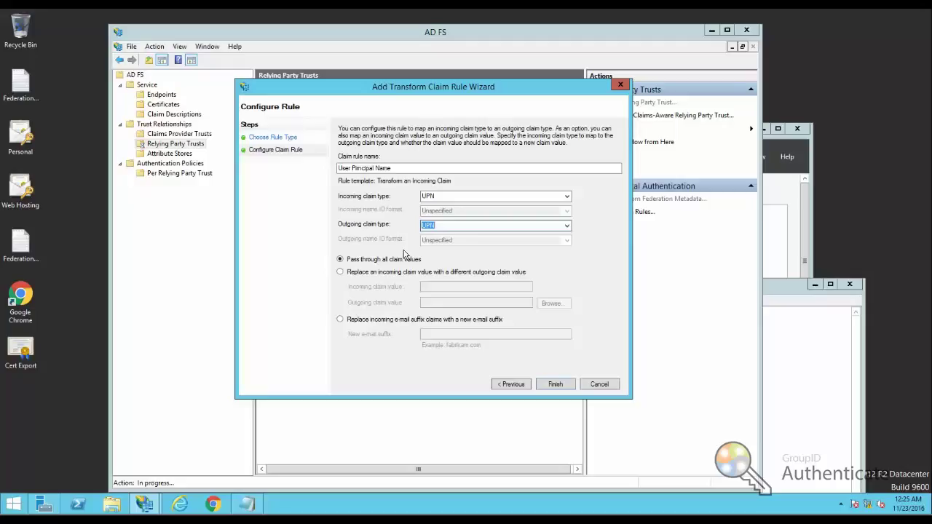
{"action": "left_click", "coordinate": [558, 391]}
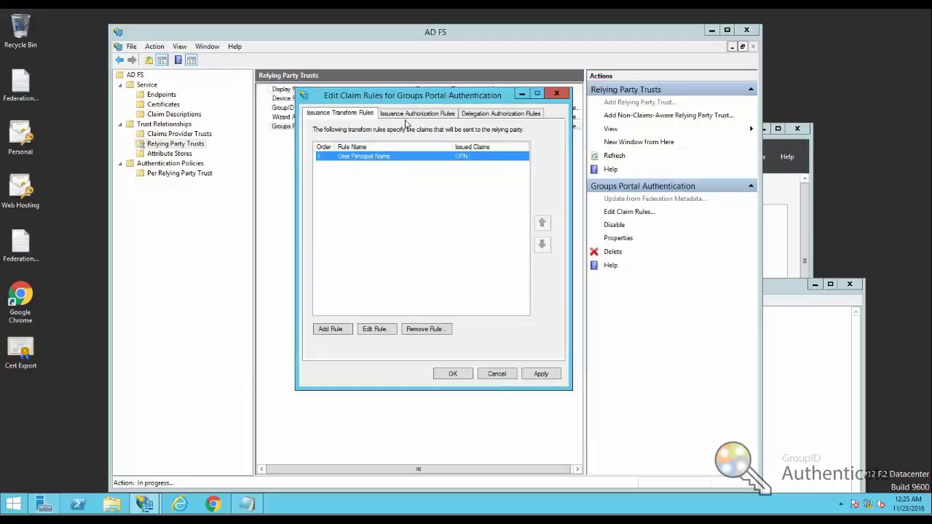
- Apply and save the claim rules, then select the Groups Portal Authentication trust
{"action": "left_click", "coordinate": [410, 117]}
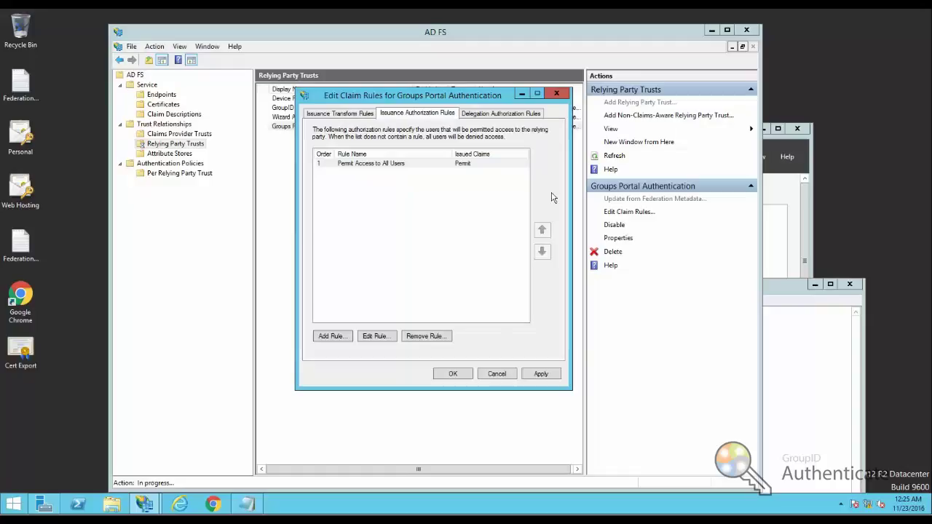
{"action": "left_click", "coordinate": [508, 114]}
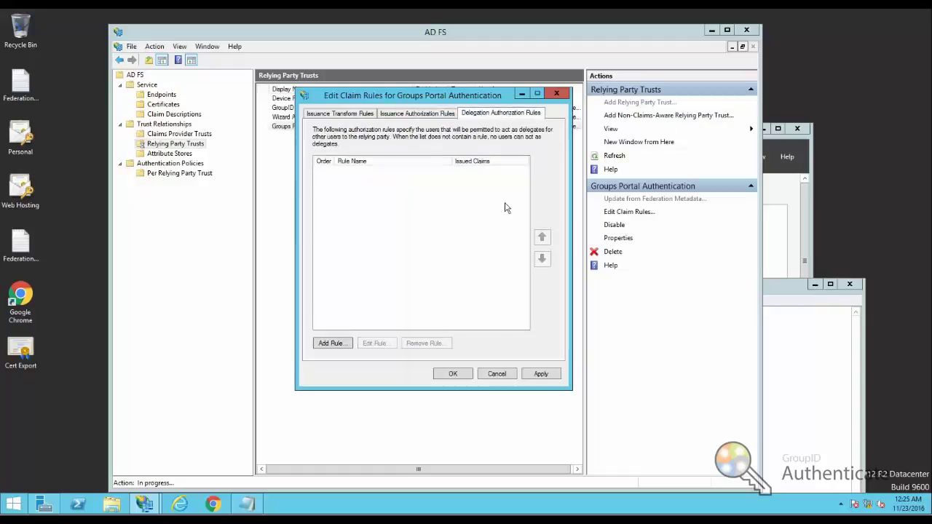
{"action": "left_click", "coordinate": [541, 373]}
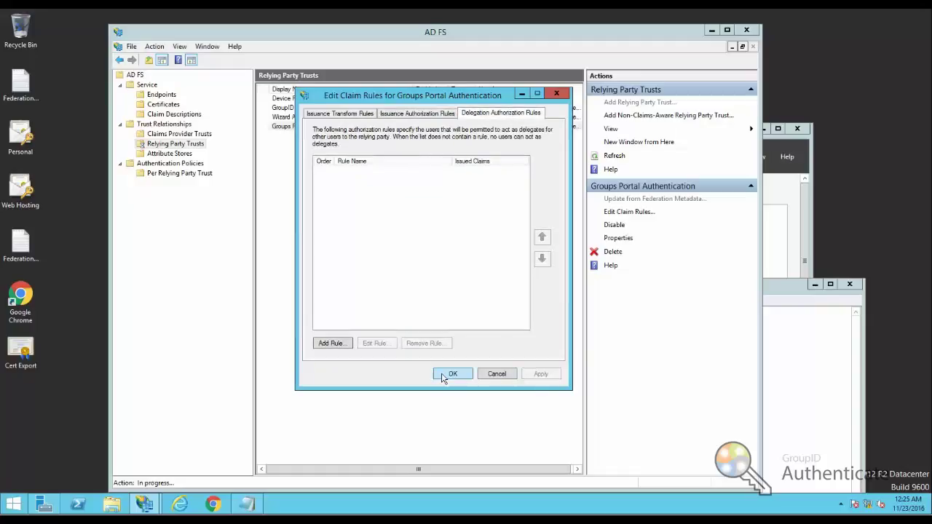
{"action": "left_click", "coordinate": [449, 374]}
{"action": "left_click", "coordinate": [279, 158]}
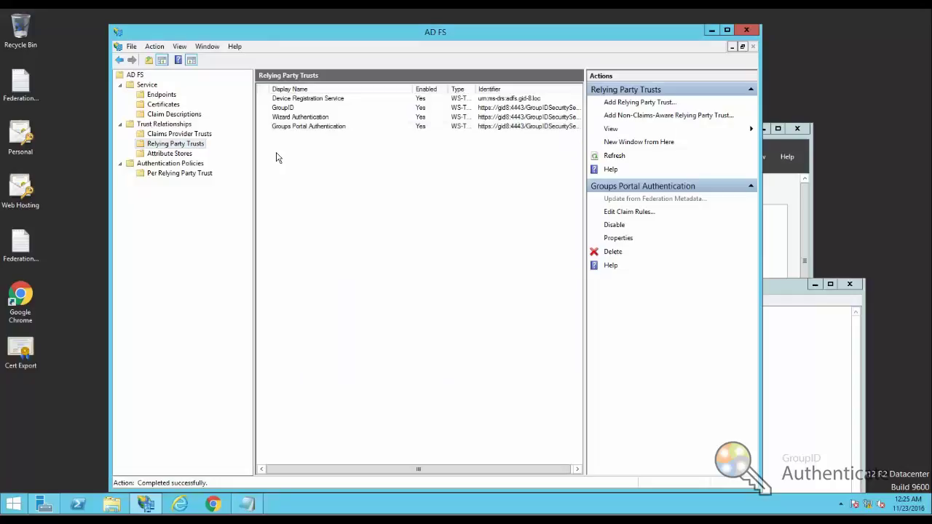
{"action": "left_click", "coordinate": [309, 128]}
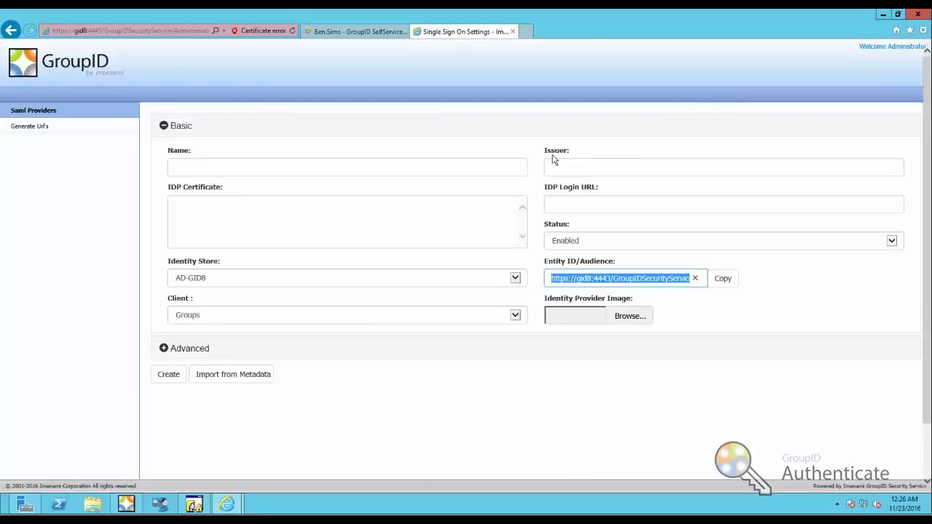
- Enter 'Groups Authentication' in the new provider's Name field
{"action": "left_click", "coordinate": [410, 163]}
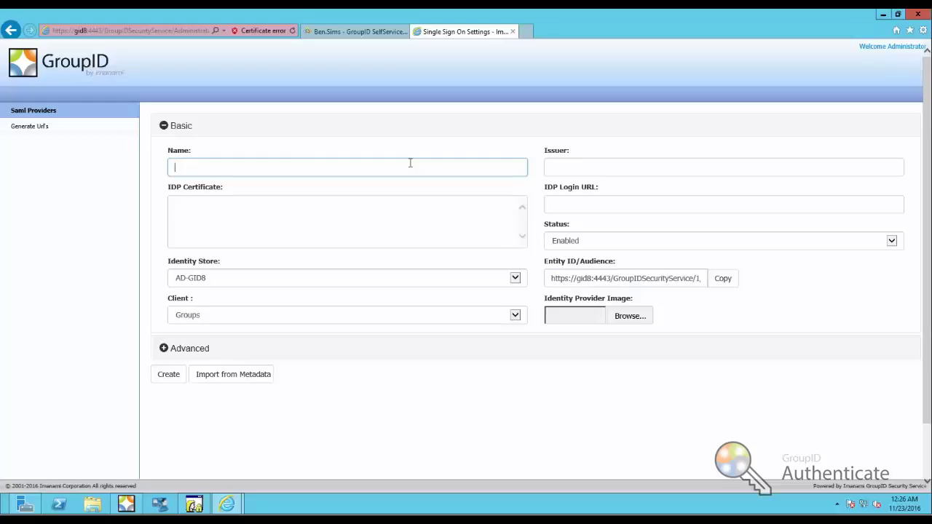
{"action": "type", "text": "Grou"}
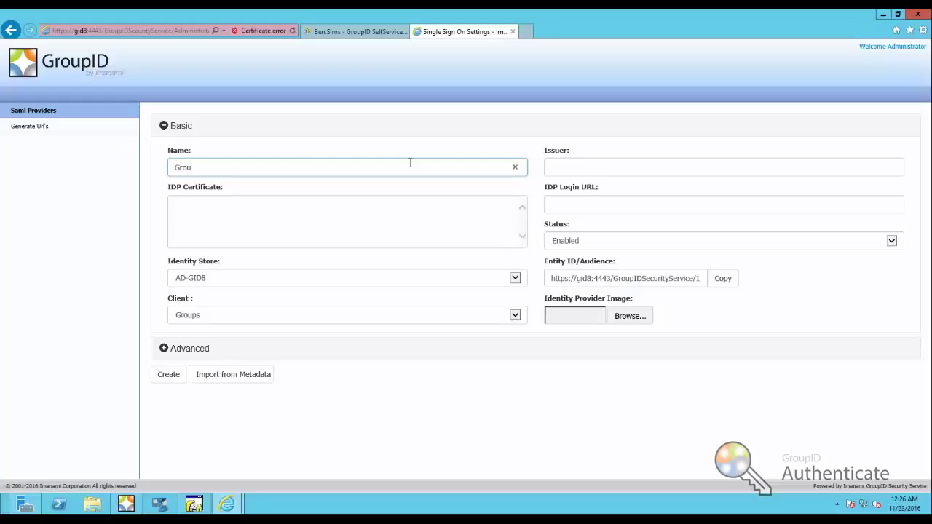
{"action": "type", "text": "ps Authentication"}
{"action": "left_click", "coordinate": [620, 167]}
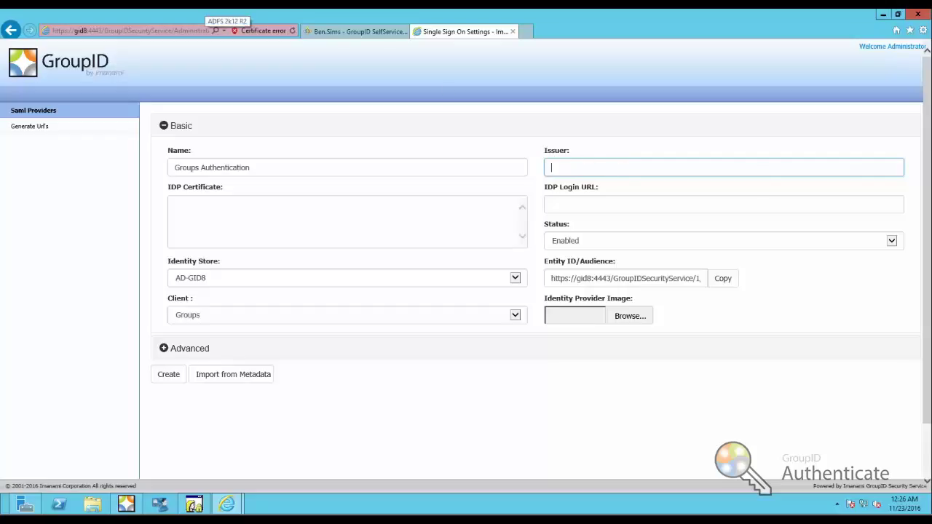
{"action": "left_click", "coordinate": [207, 7]}
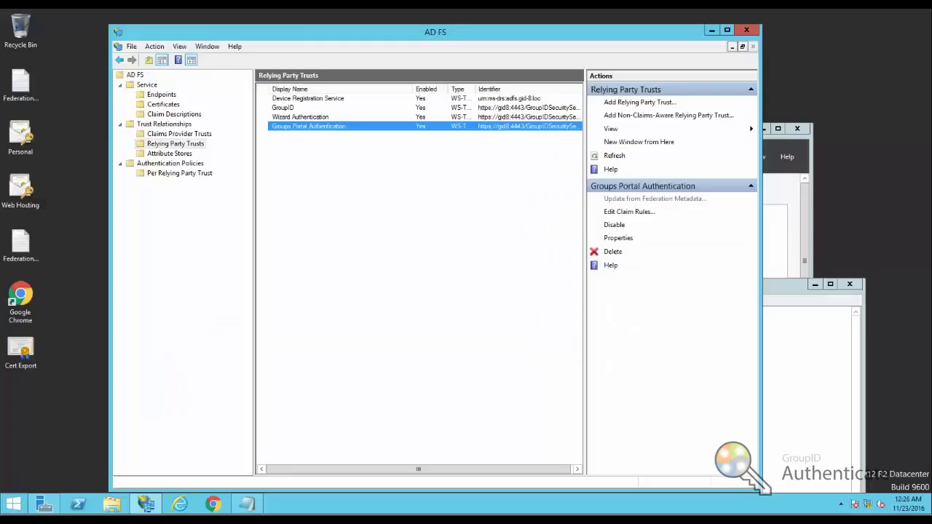
{"action": "left_click", "coordinate": [146, 85]}
{"action": "right_click", "coordinate": [144, 87]}
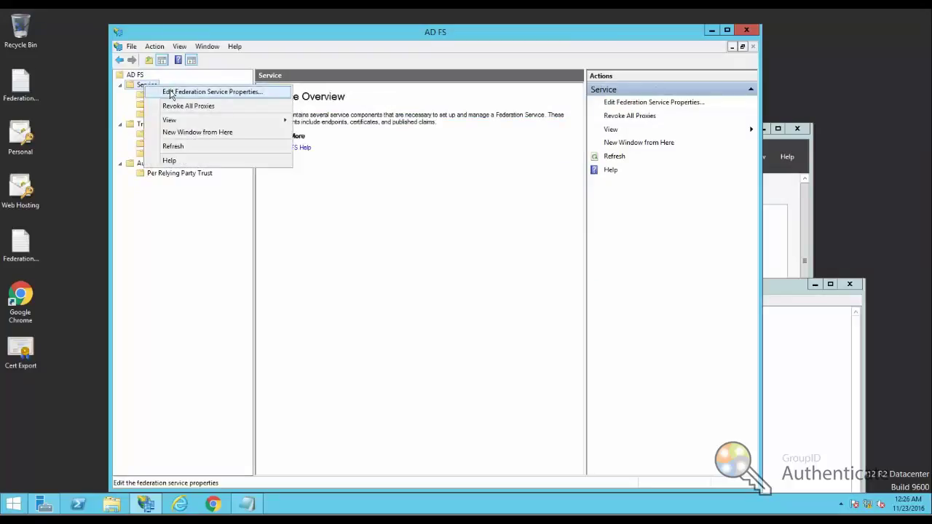
{"action": "left_click", "coordinate": [178, 94]}
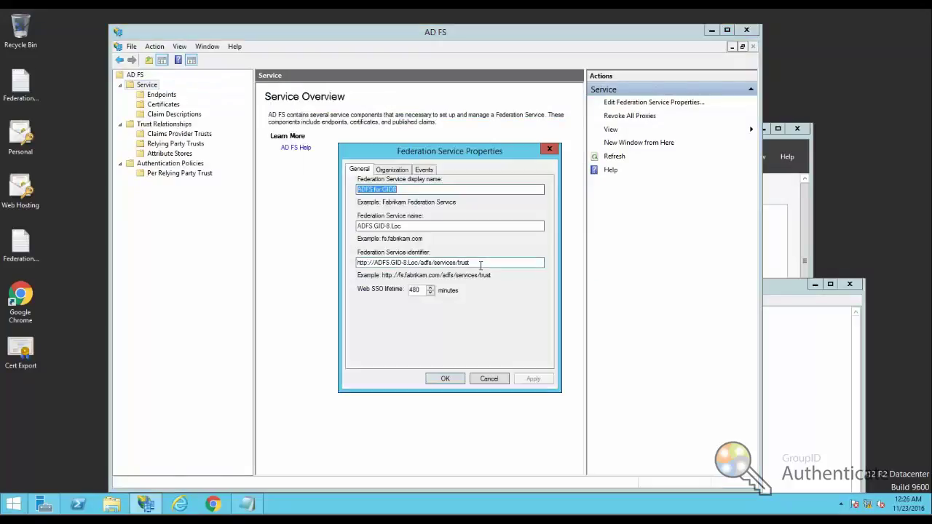
{"action": "left_click_drag", "start_coordinate": [481, 265], "coordinate": [328, 260]}
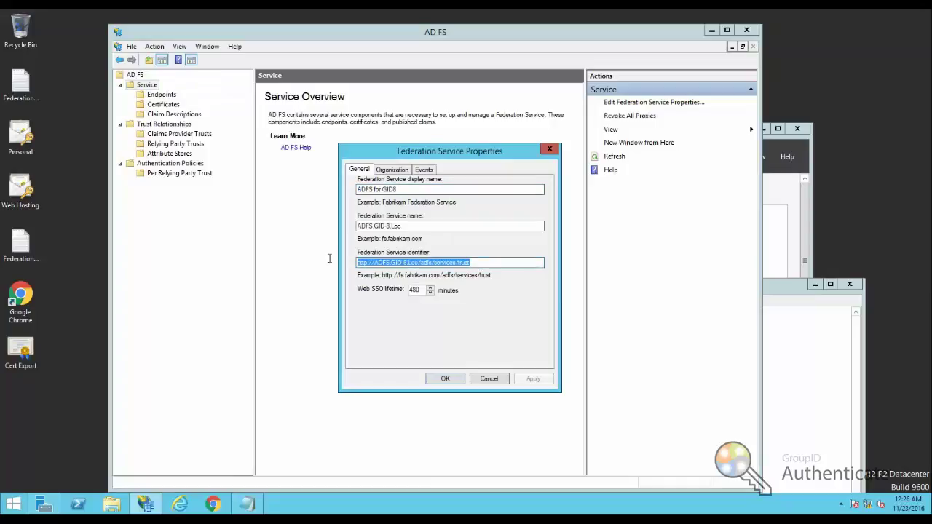
{"action": "right_click", "coordinate": [432, 260]}
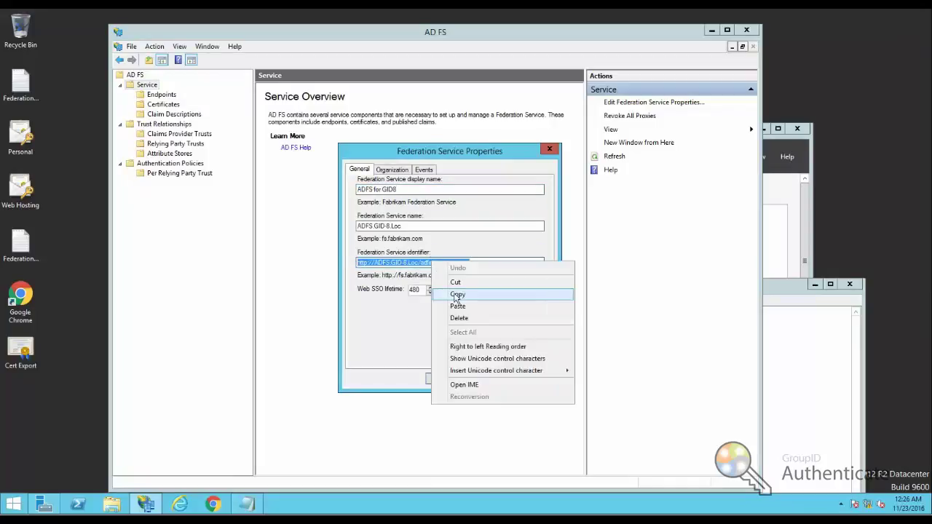
{"action": "left_click", "coordinate": [457, 295]}
{"action": "left_click", "coordinate": [442, 379]}
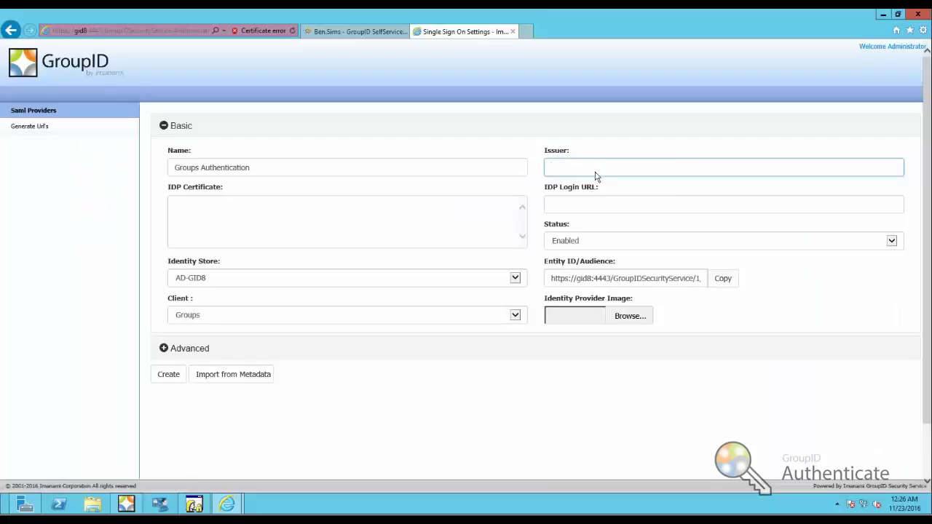
{"action": "right_click", "coordinate": [595, 176]}
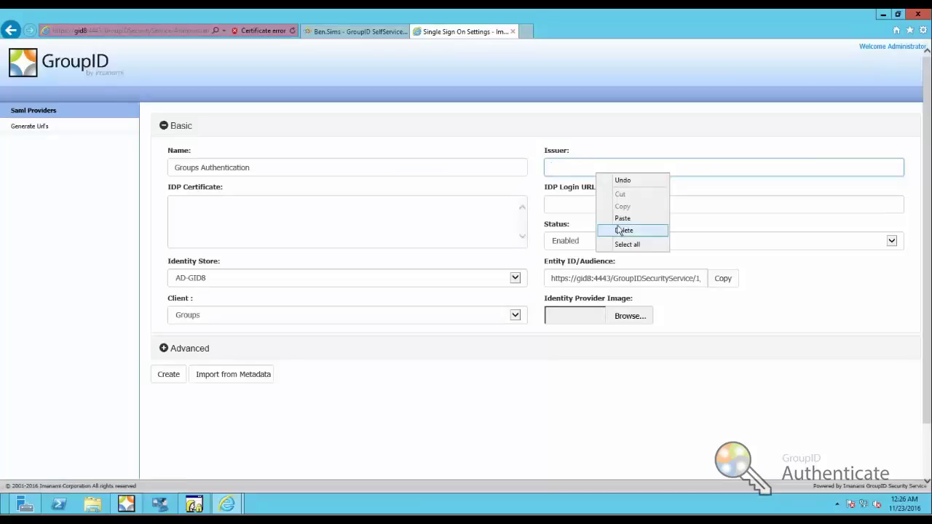
- Paste the identifier into Issuer and load the AD FS idpinitiatedsignon page in a new tab
{"action": "left_click", "coordinate": [617, 217]}
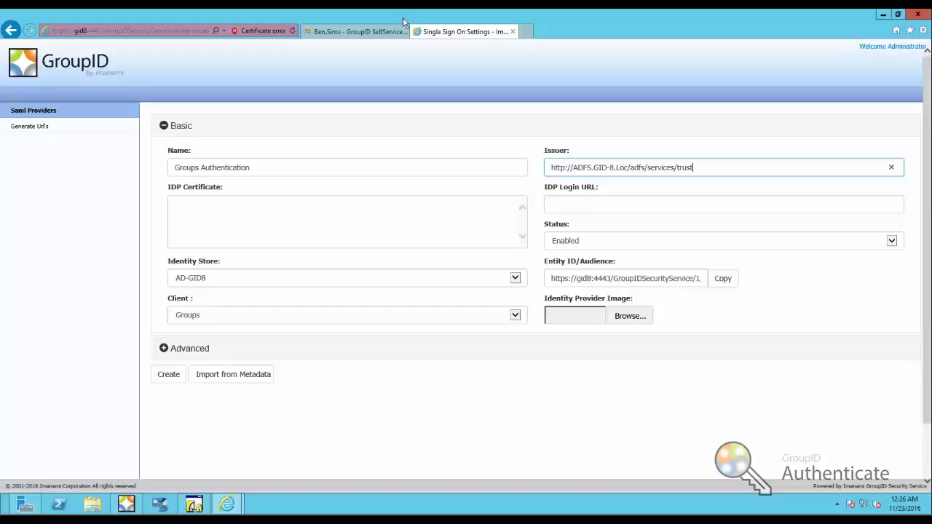
{"action": "left_click", "coordinate": [525, 31]}
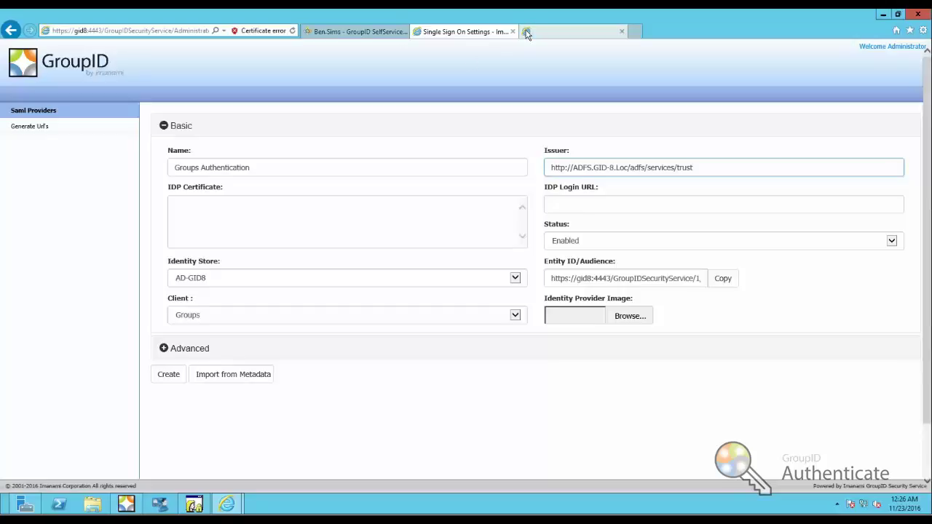
{"action": "left_click", "coordinate": [284, 33]}
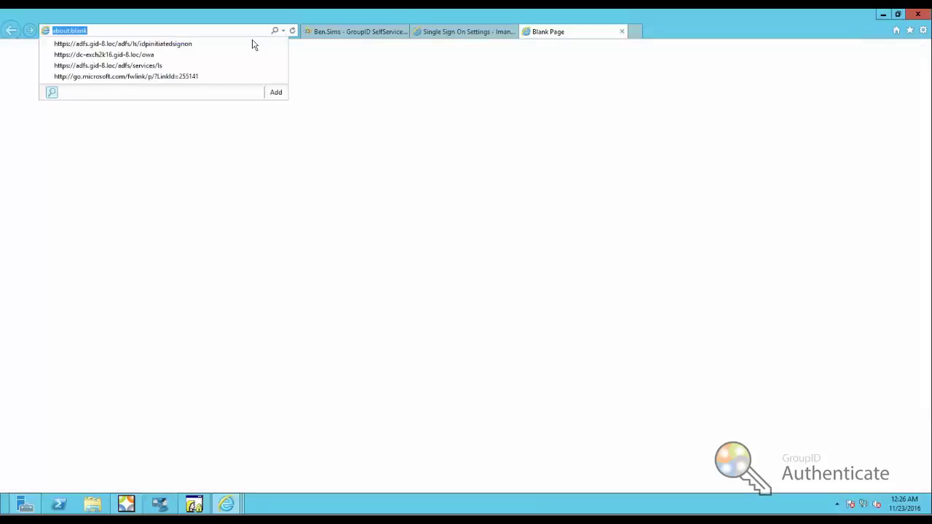
{"action": "left_click", "coordinate": [130, 47]}
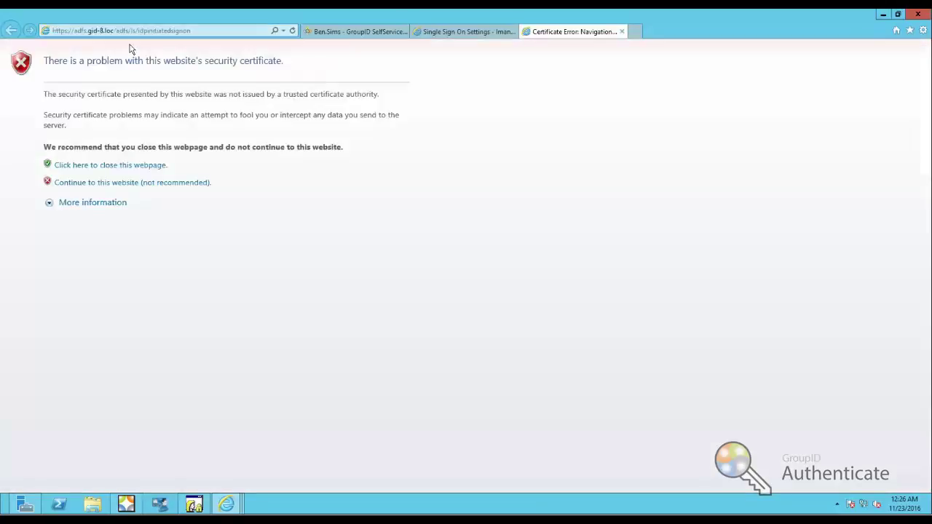
{"action": "left_click", "coordinate": [150, 182]}
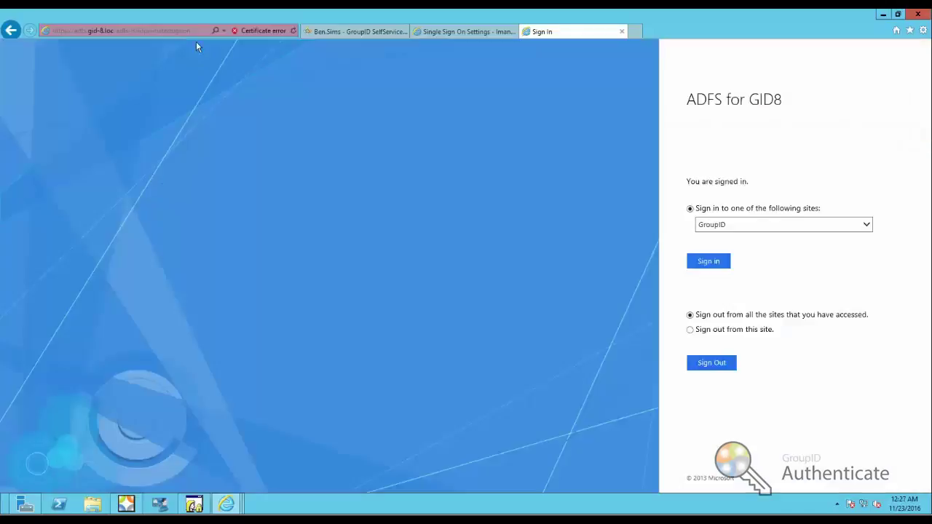
- Trim the sign-in address to /adfs/ls/ and paste the copied address into IDP Login URL
{"action": "left_click", "coordinate": [137, 29]}
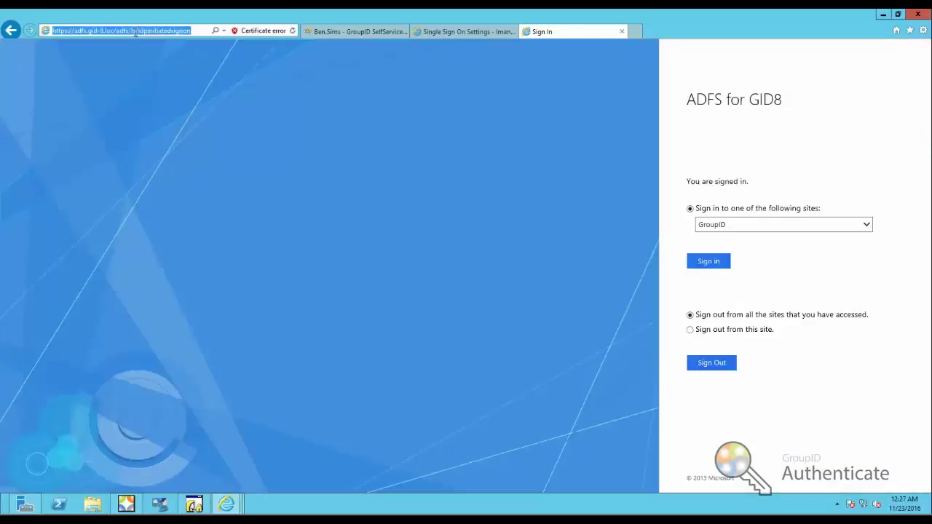
{"action": "left_click_drag", "start_coordinate": [136, 31], "coordinate": [217, 30]}
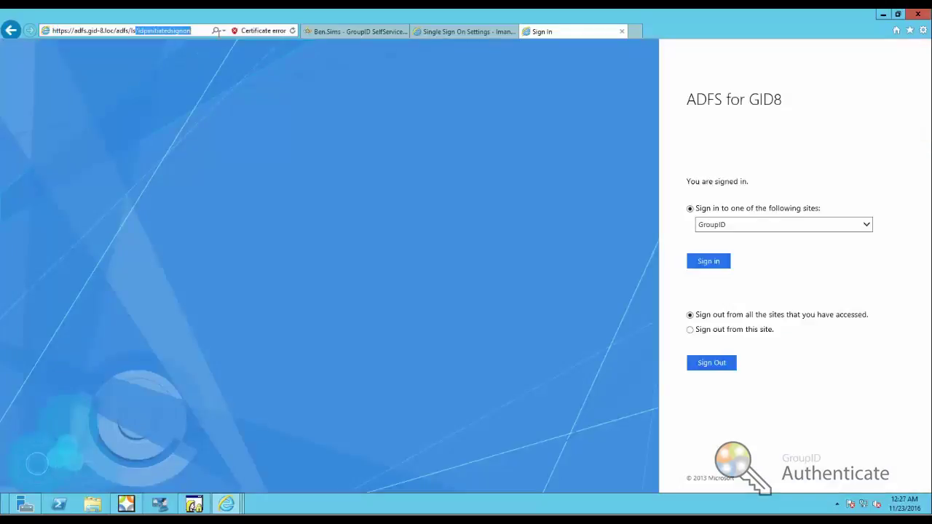
{"action": "key", "text": "BackSpace"}
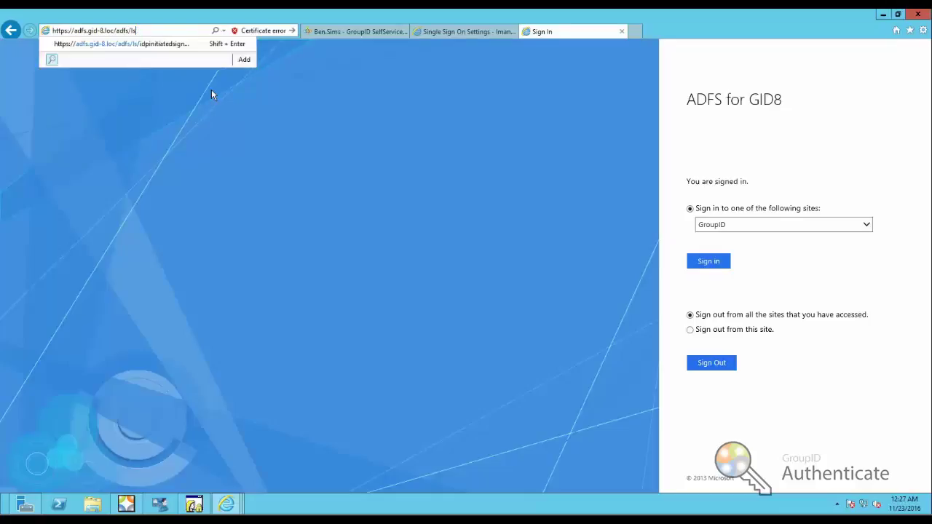
{"action": "left_click_drag", "start_coordinate": [142, 32], "coordinate": [45, 31]}
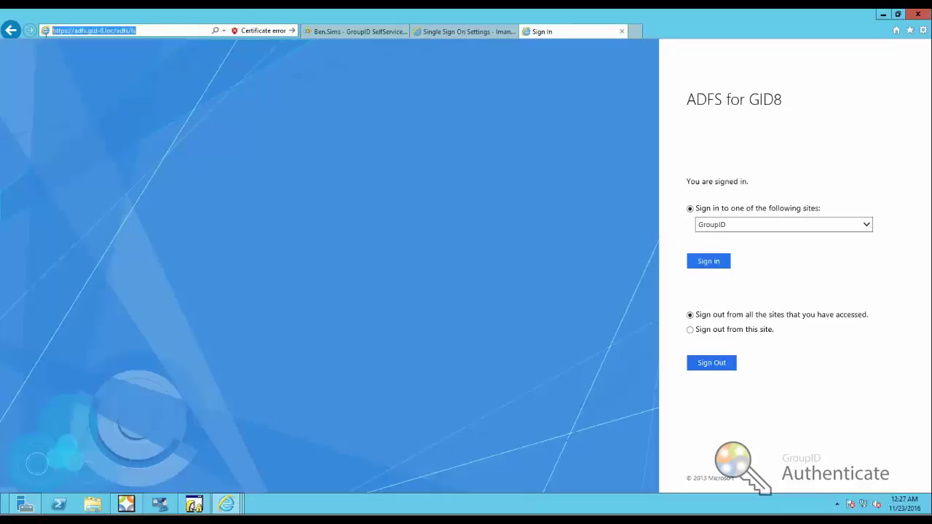
{"action": "left_click", "coordinate": [481, 33]}
{"action": "left_click", "coordinate": [563, 203]}
{"action": "key", "text": "ctrl+v"}
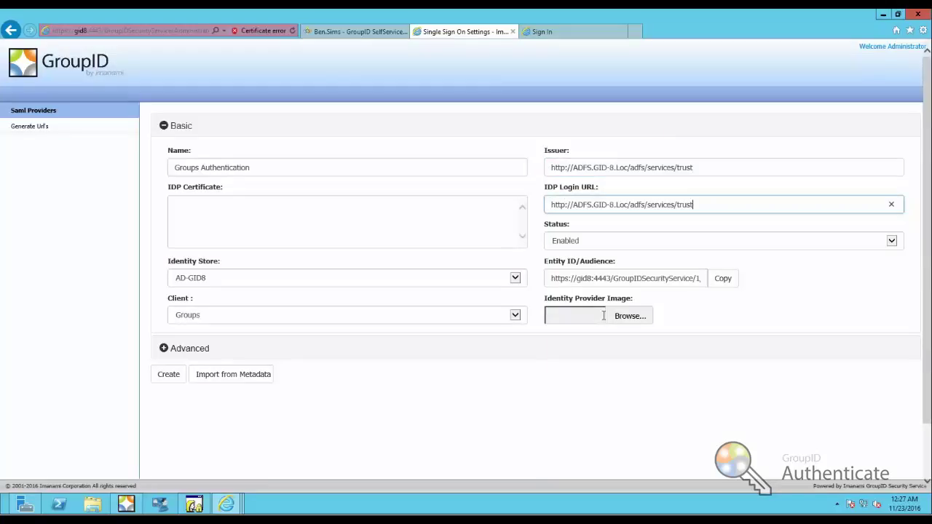
{"action": "left_click", "coordinate": [267, 223]}
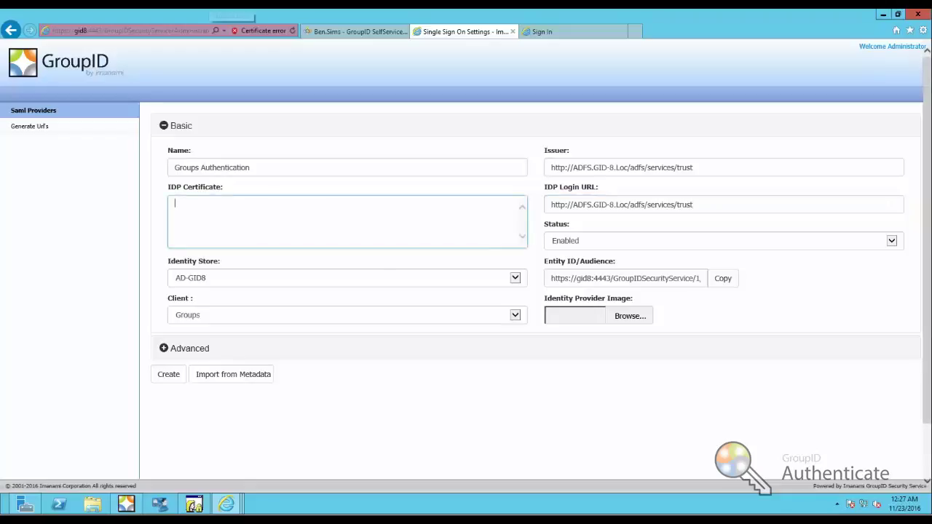
{"action": "left_click", "coordinate": [232, 5]}
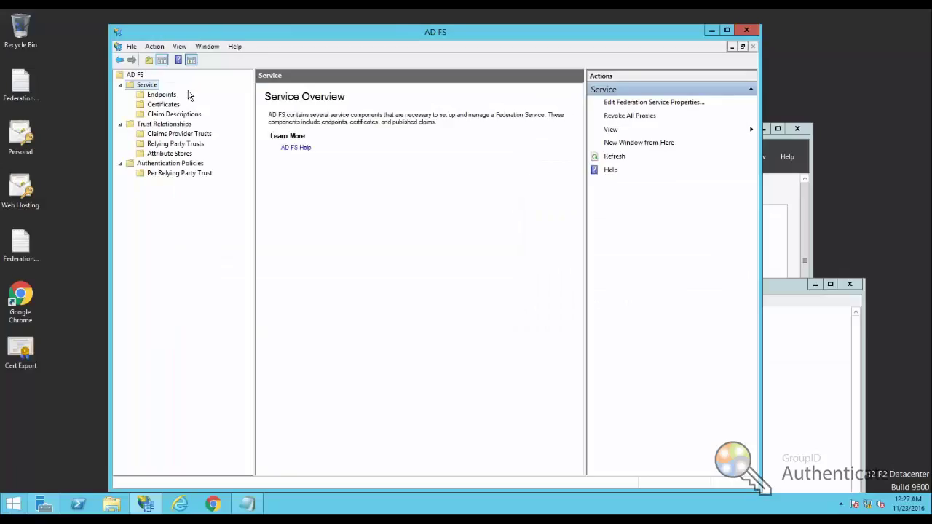
- Open the token-signing certificate's details from the AD FS Certificates list
{"action": "left_click", "coordinate": [172, 106]}
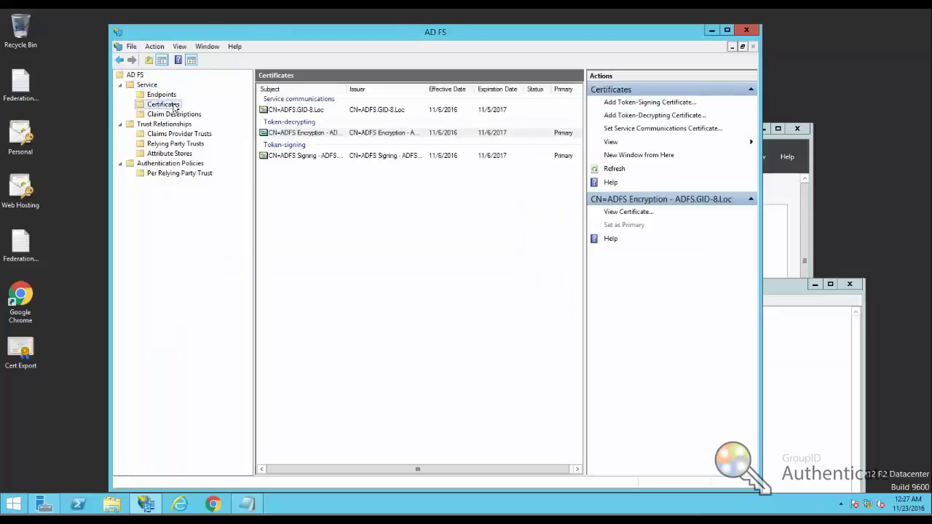
{"action": "left_click", "coordinate": [287, 156]}
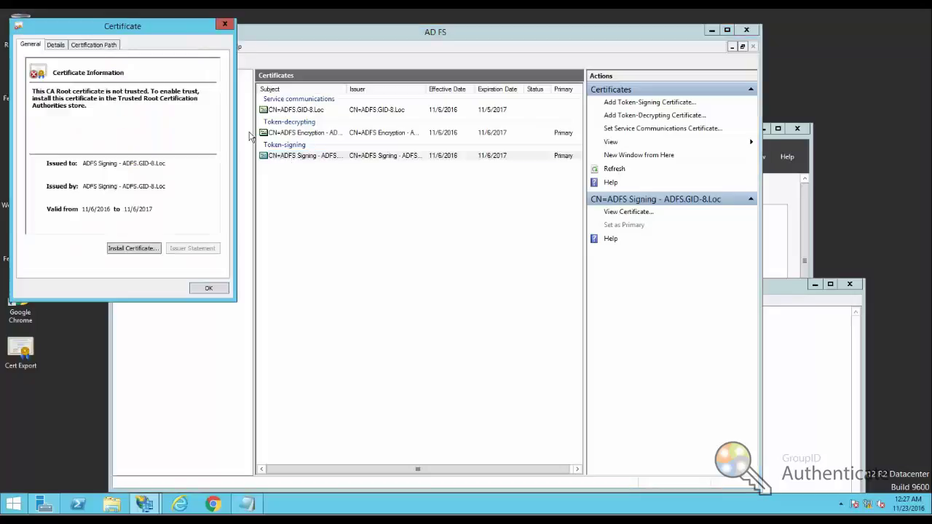
{"action": "left_click", "coordinate": [58, 46]}
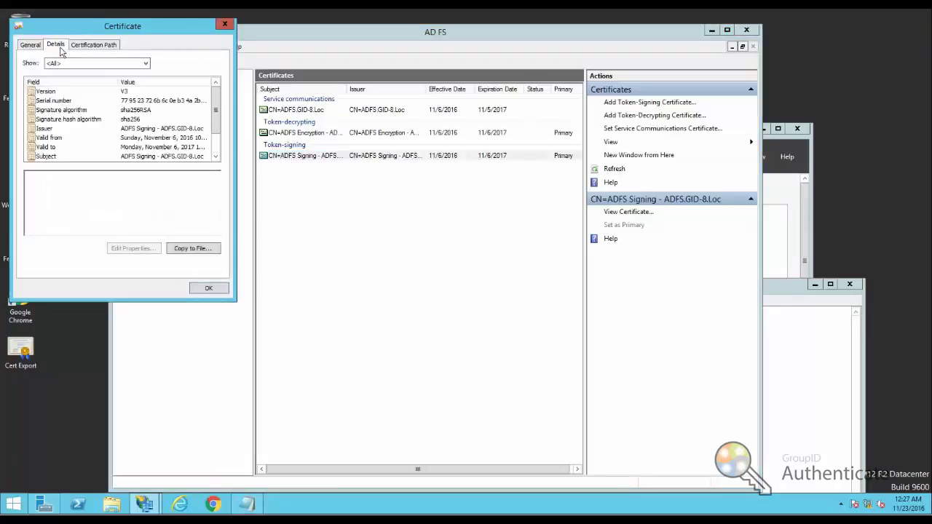
- Export the certificate in Base-64 encoded X.509 format as Groups Cert on the desktop
{"action": "left_click", "coordinate": [191, 250]}
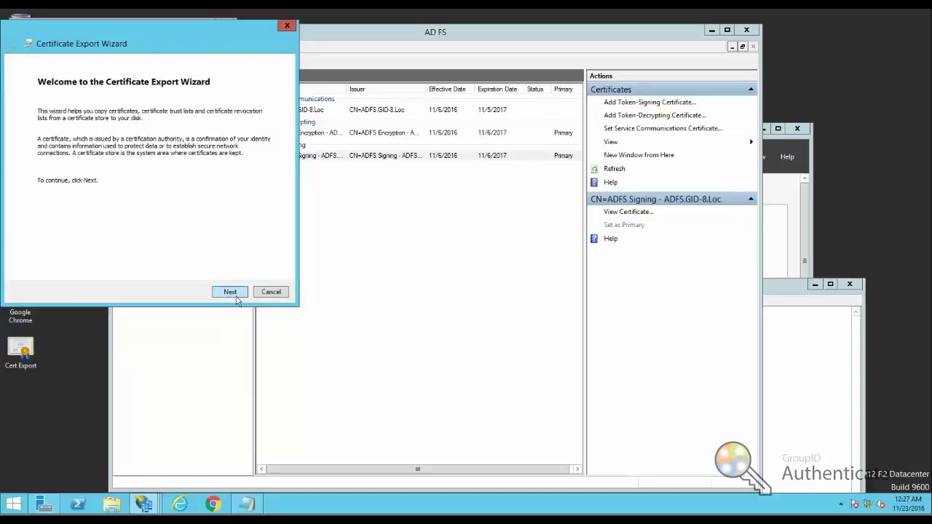
{"action": "left_click", "coordinate": [245, 295]}
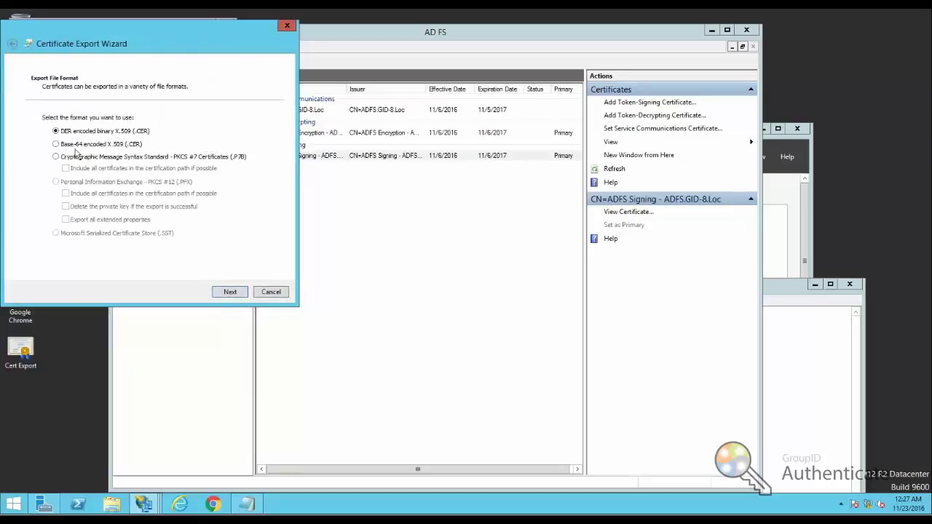
{"action": "left_click", "coordinate": [56, 144]}
{"action": "left_click", "coordinate": [229, 291]}
{"action": "left_click", "coordinate": [240, 129]}
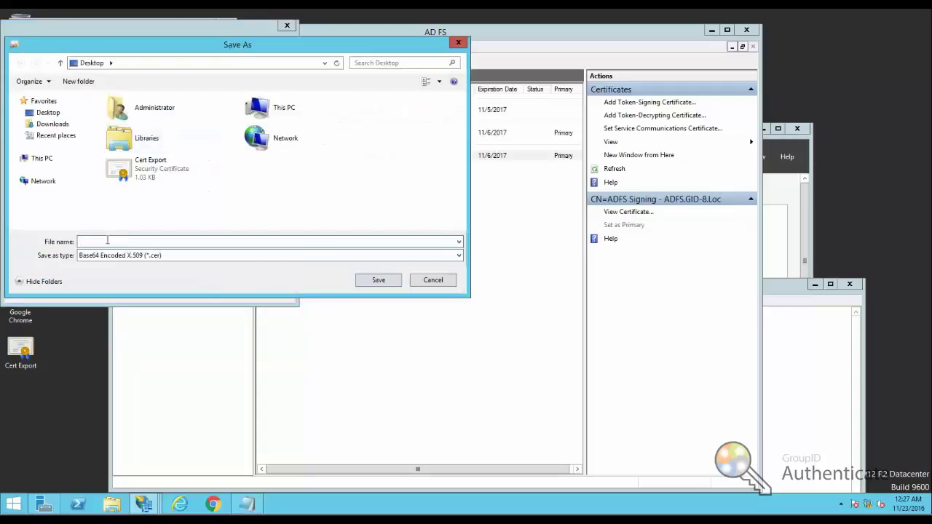
{"action": "type", "text": "Groups Cert"}
{"action": "left_click", "coordinate": [379, 280]}
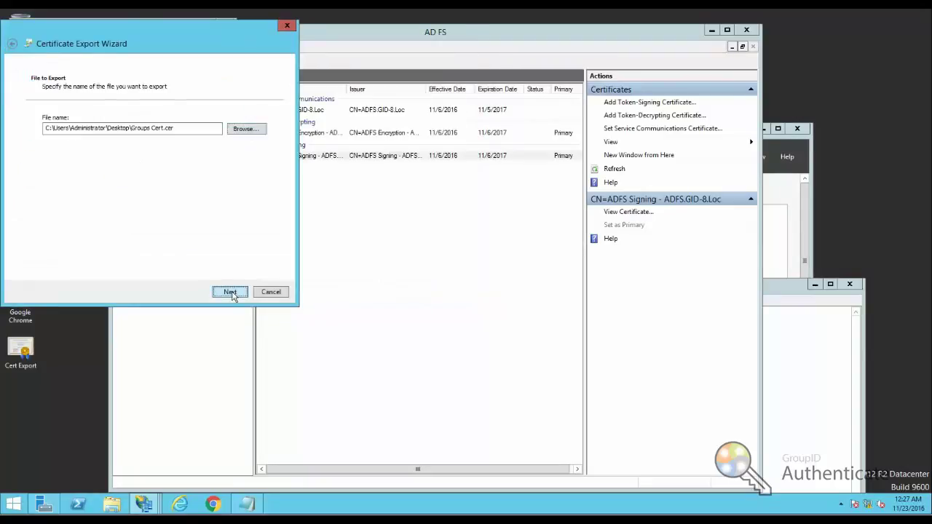
{"action": "left_click", "coordinate": [229, 292]}
{"action": "left_click", "coordinate": [229, 292]}
{"action": "left_click", "coordinate": [500, 298]}
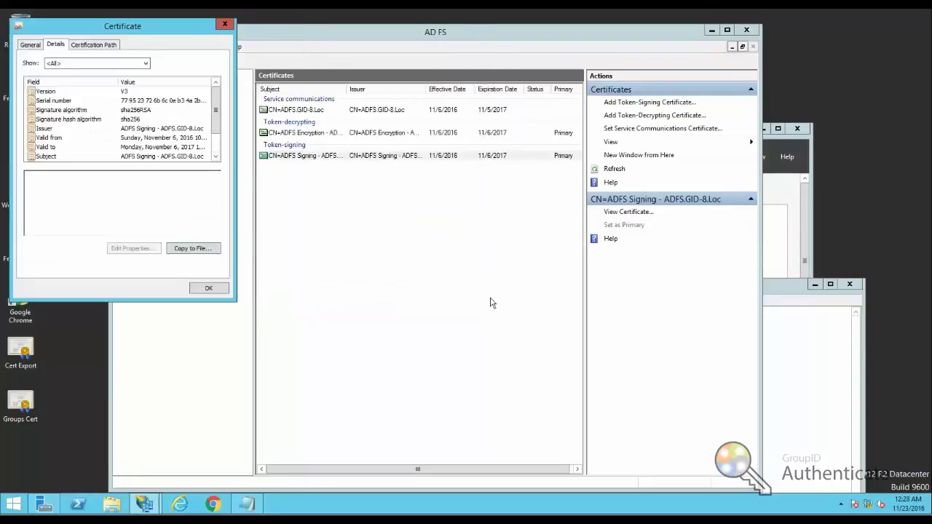
{"action": "left_click", "coordinate": [208, 289]}
- Open Groups Cert.cer in Notepad and paste its full certificate text into IDP Certificate
{"action": "right_click", "coordinate": [28, 407]}
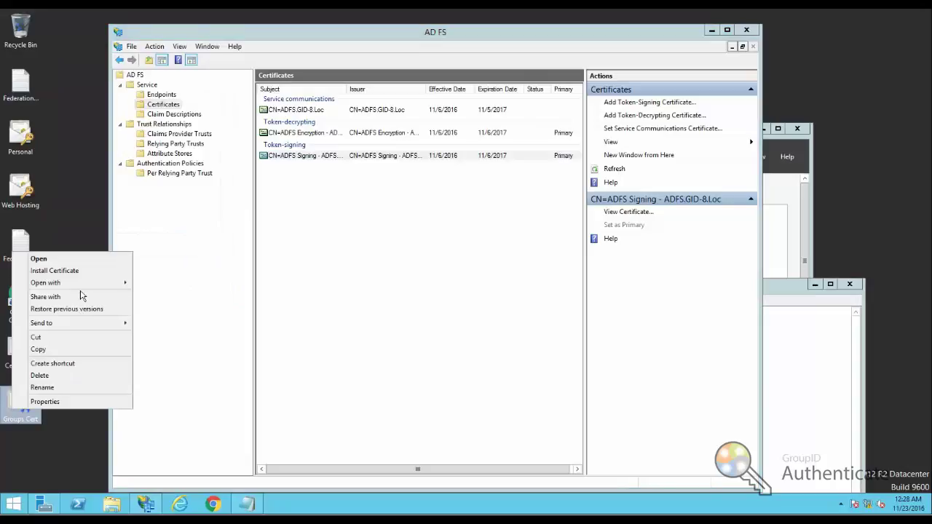
{"action": "mouse_move", "coordinate": [84, 288]}
{"action": "left_click", "coordinate": [162, 295]}
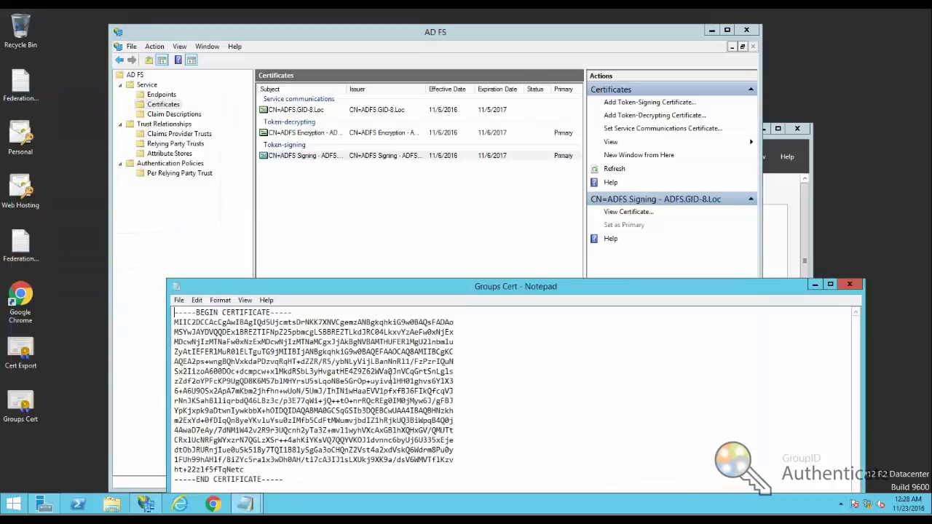
{"action": "key", "text": "ctrl+a"}
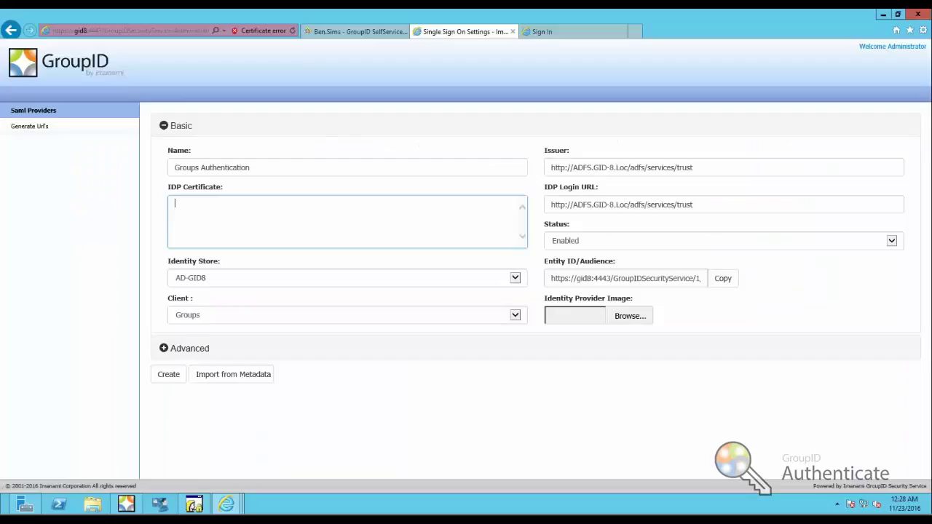
{"action": "key", "text": "ctrl+v"}
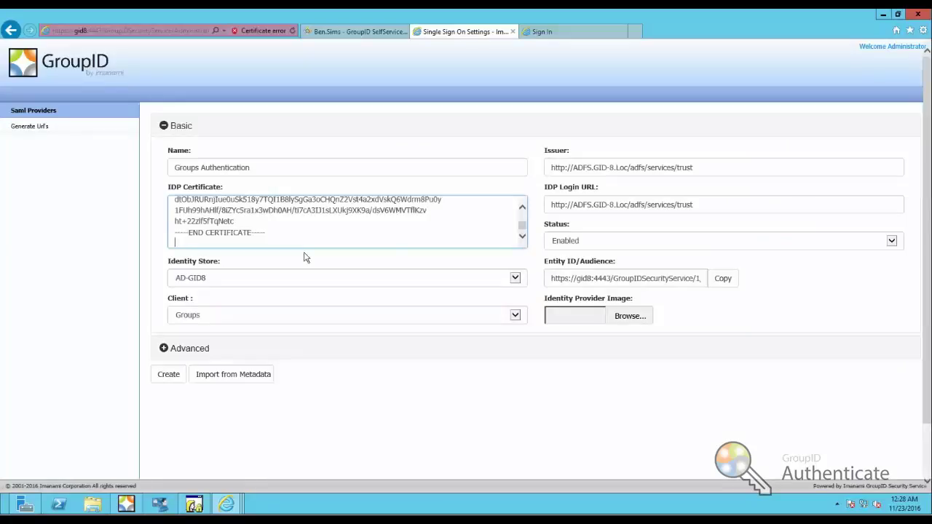
- Remove the blank line after the certificate and set Request Binding to Post under Advanced
{"action": "key", "text": "BackSpace"}
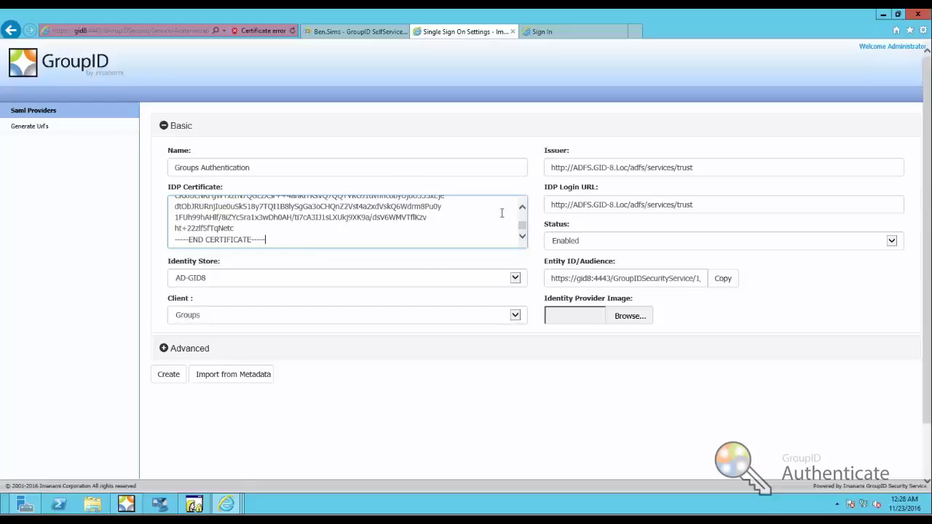
{"action": "left_click", "coordinate": [164, 349]}
{"action": "scroll", "coordinate": [171, 352], "scroll_direction": "down", "scroll_amount": 2}
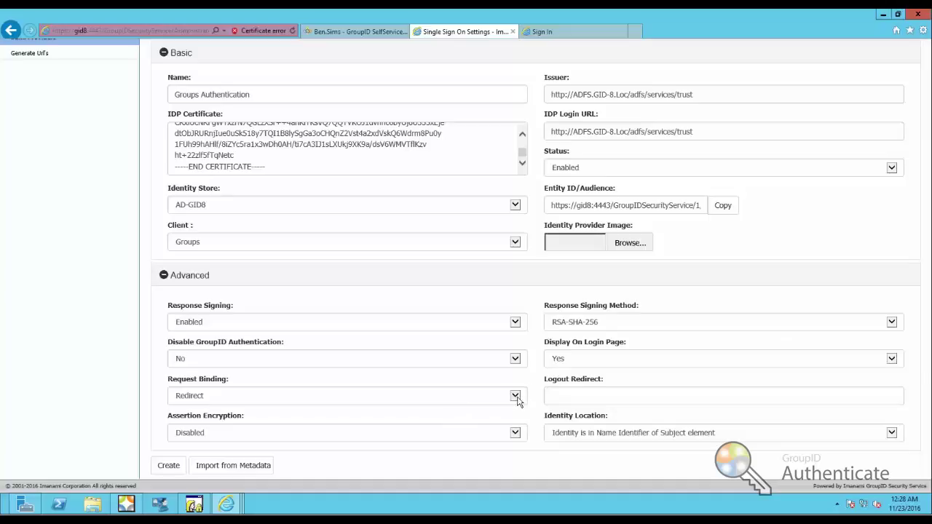
{"action": "left_click", "coordinate": [516, 396]}
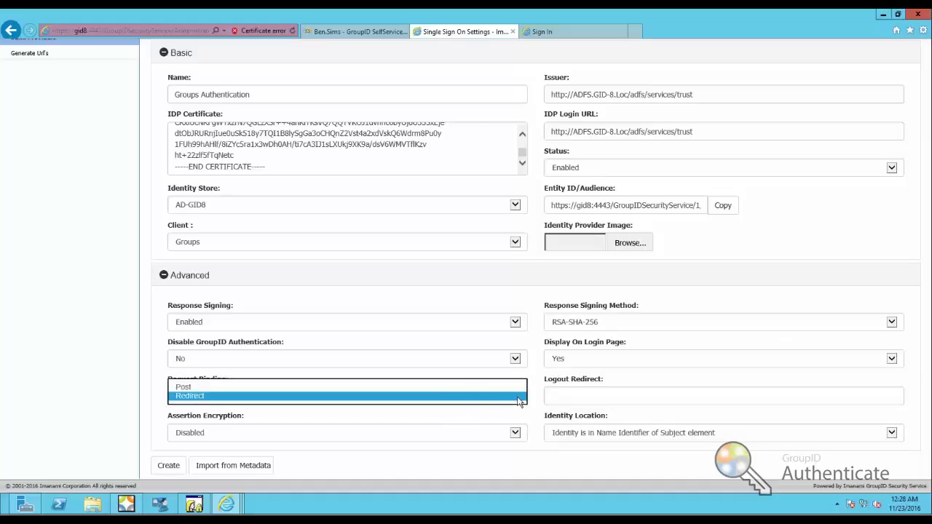
{"action": "left_click", "coordinate": [343, 387]}
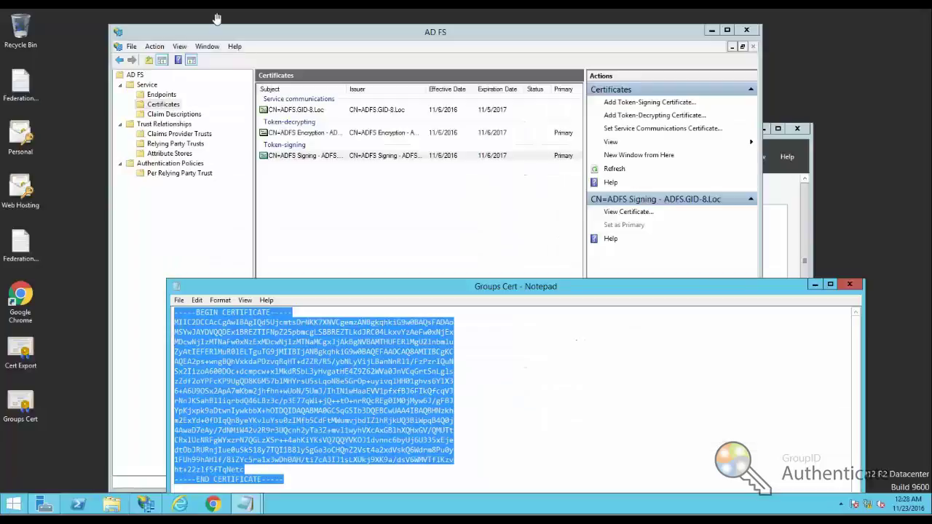
{"action": "left_click", "coordinate": [329, 206]}
- Confirm on the Groups Portal Authentication trust's Endpoints tab that the SAML endpoint uses POST
{"action": "left_click", "coordinate": [175, 144]}
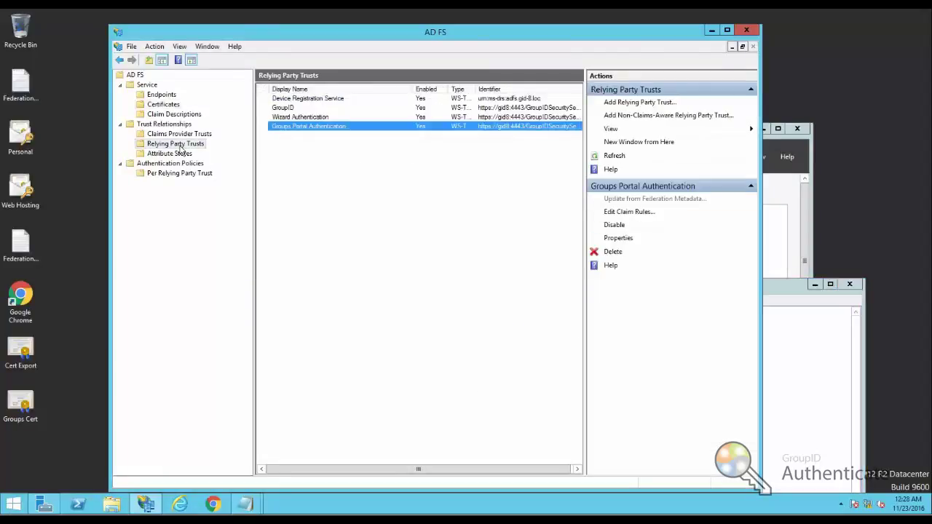
{"action": "right_click", "coordinate": [345, 127]}
{"action": "left_click", "coordinate": [311, 127]}
{"action": "double_click", "coordinate": [310, 127]}
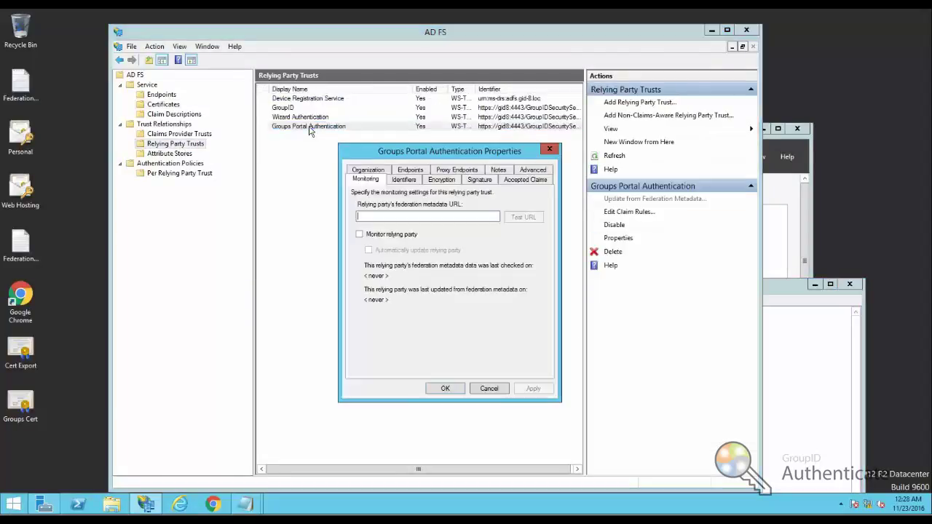
{"action": "left_click", "coordinate": [377, 170]}
{"action": "left_click", "coordinate": [406, 180]}
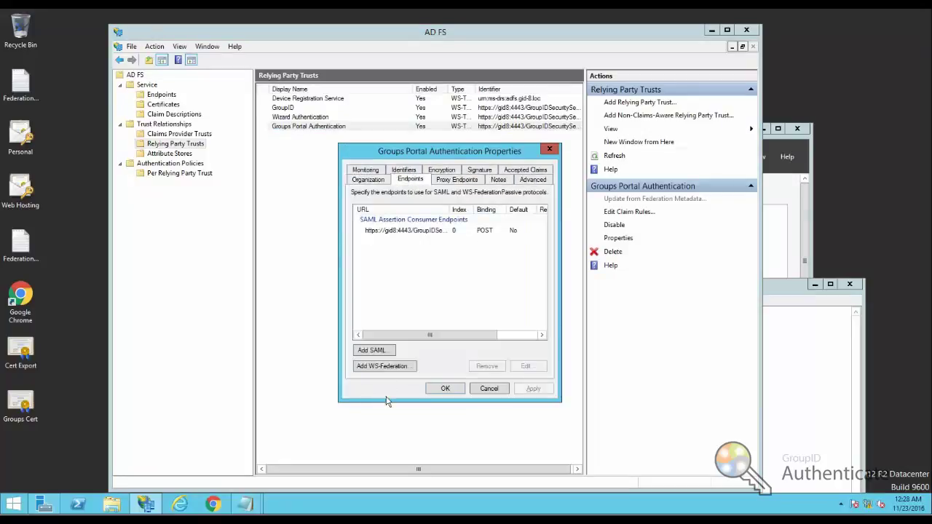
{"action": "left_click", "coordinate": [437, 389]}
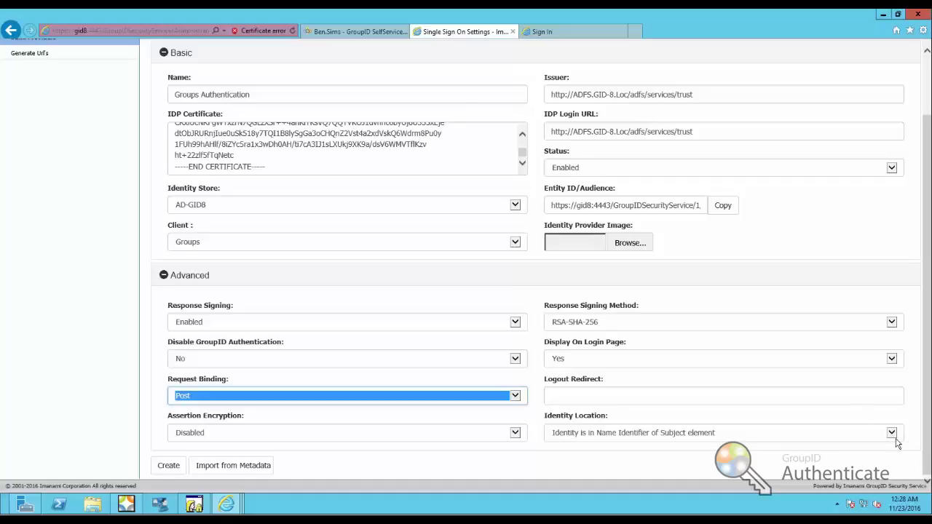
- Choose 'Identity is an attribute element' for Identity Location
{"action": "left_click", "coordinate": [891, 432]}
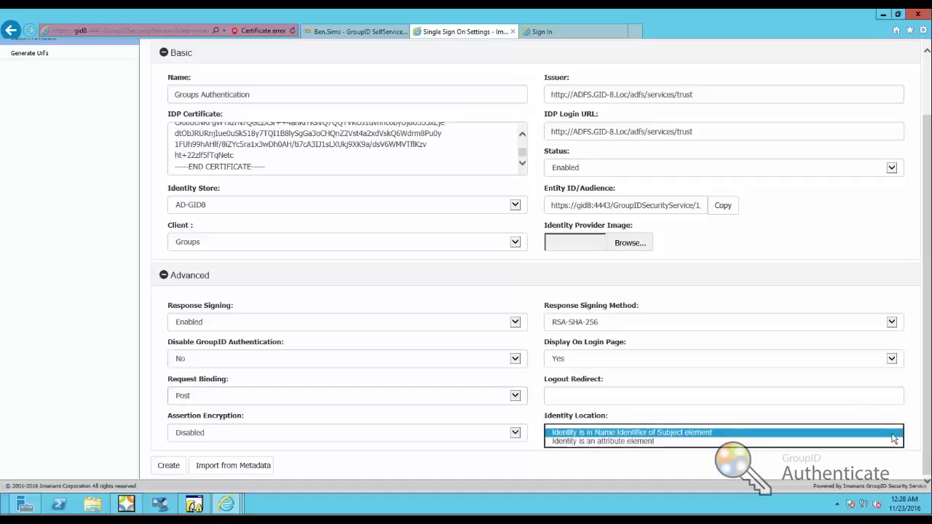
{"action": "left_click", "coordinate": [671, 441]}
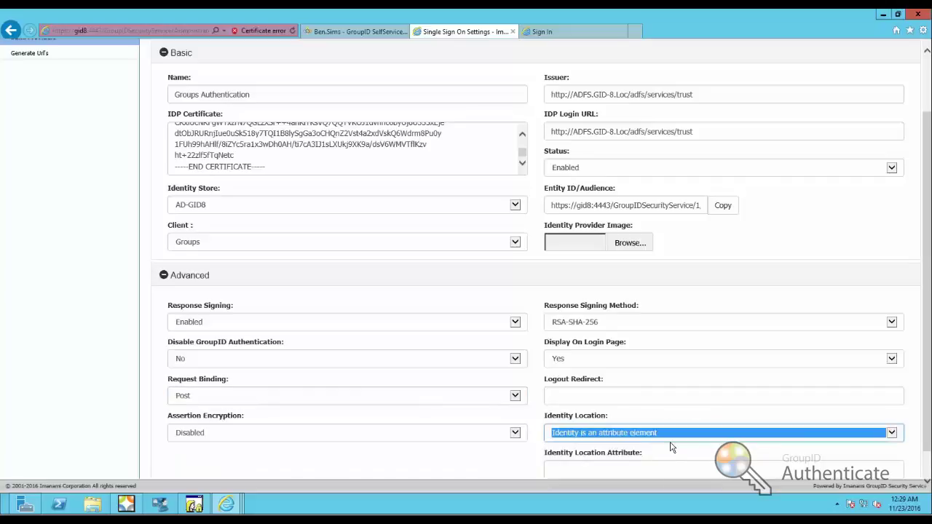
{"action": "left_click", "coordinate": [638, 471]}
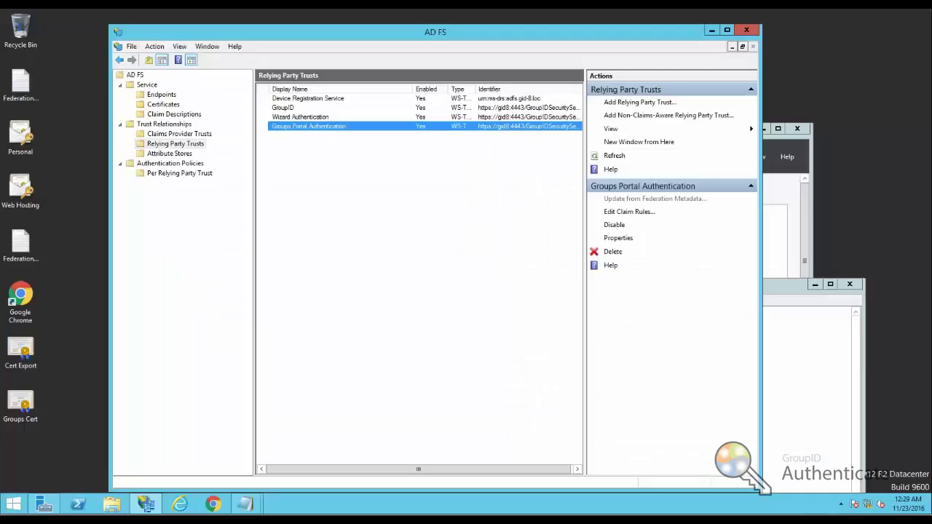
{"action": "left_click", "coordinate": [174, 114]}
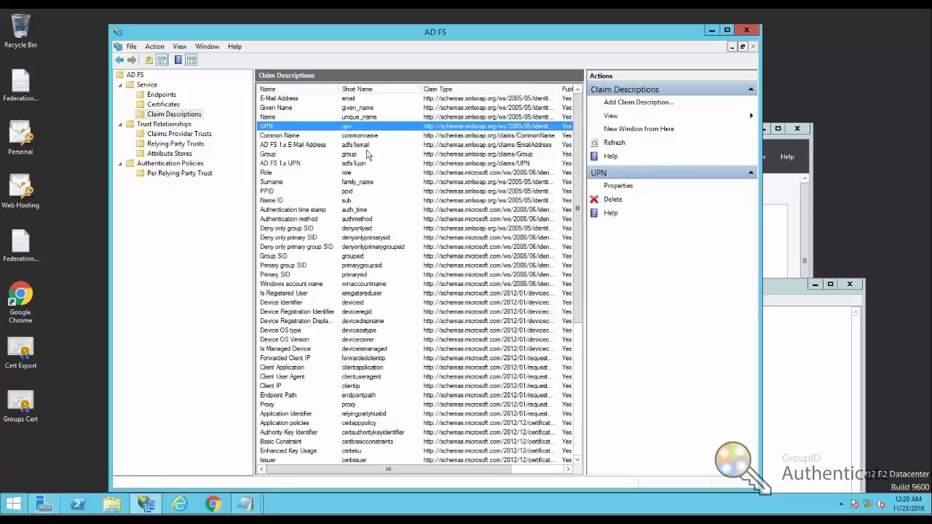
{"action": "double_click", "coordinate": [302, 128]}
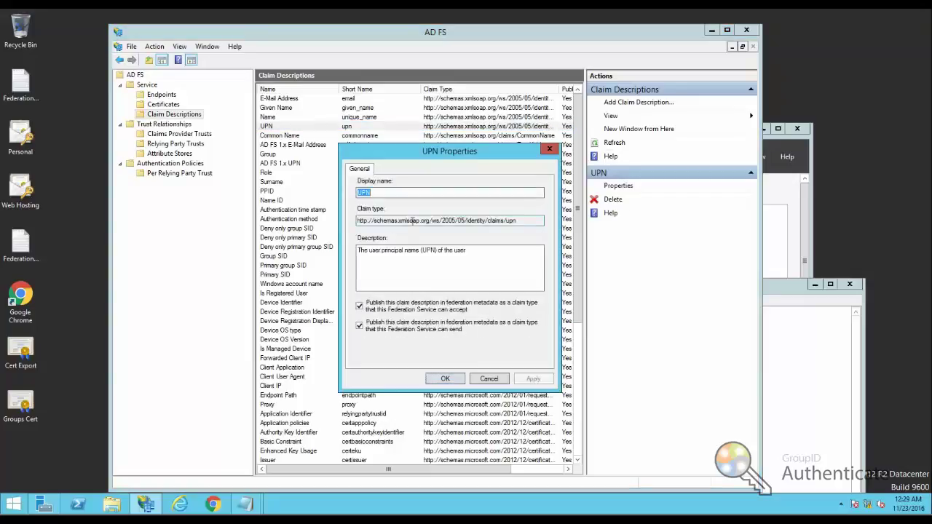
{"action": "key", "text": "Tab"}
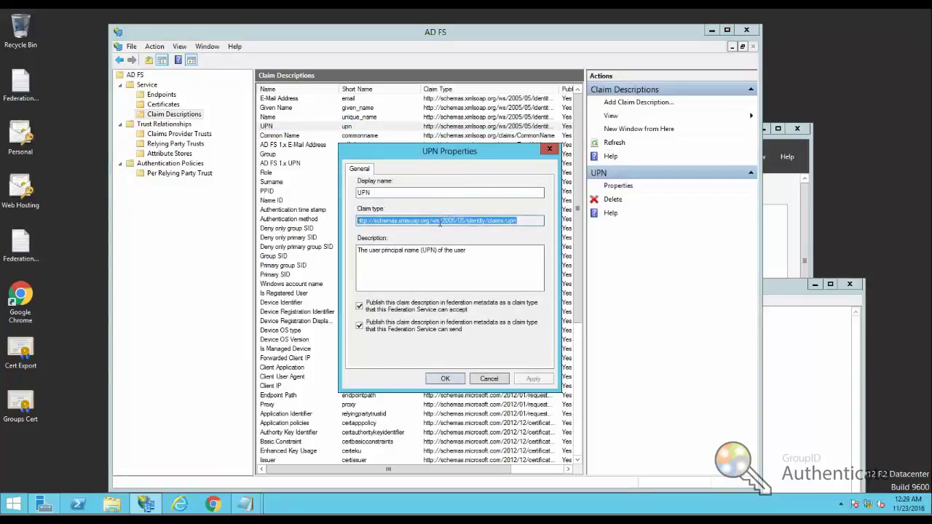
{"action": "right_click", "coordinate": [440, 223]}
{"action": "left_click", "coordinate": [473, 259]}
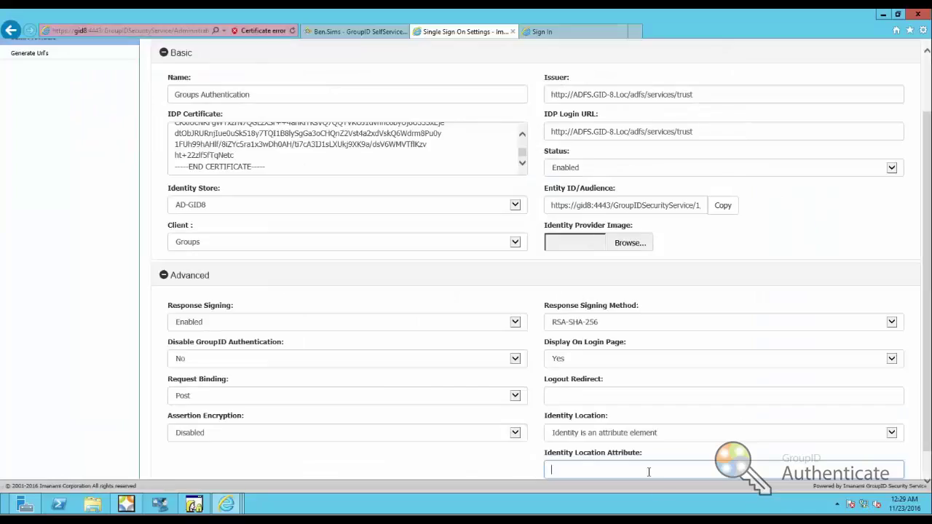
{"action": "right_click", "coordinate": [650, 472]}
{"action": "left_click", "coordinate": [674, 439]}
- Create the Groups Authentication provider, then close Internet Explorer with all its tabs
{"action": "scroll", "coordinate": [917, 452], "scroll_direction": "down", "scroll_amount": 2}
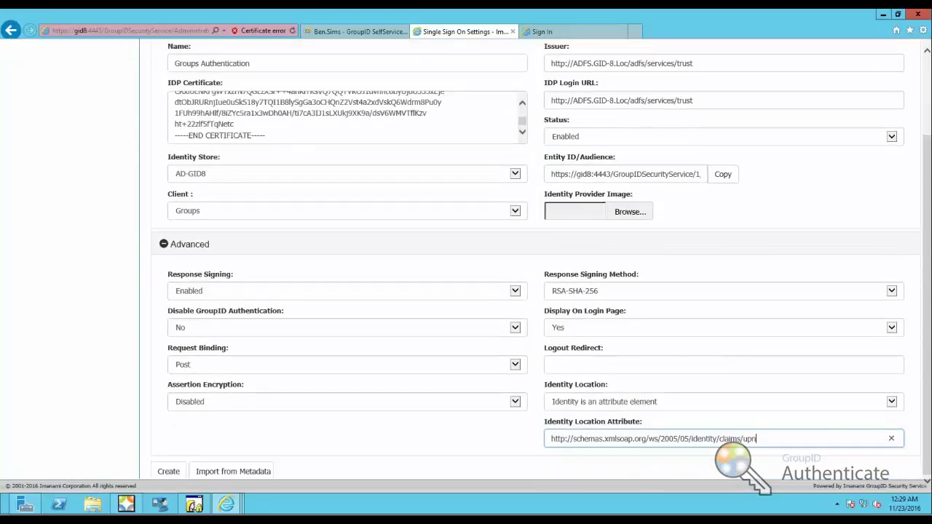
{"action": "left_click", "coordinate": [166, 472]}
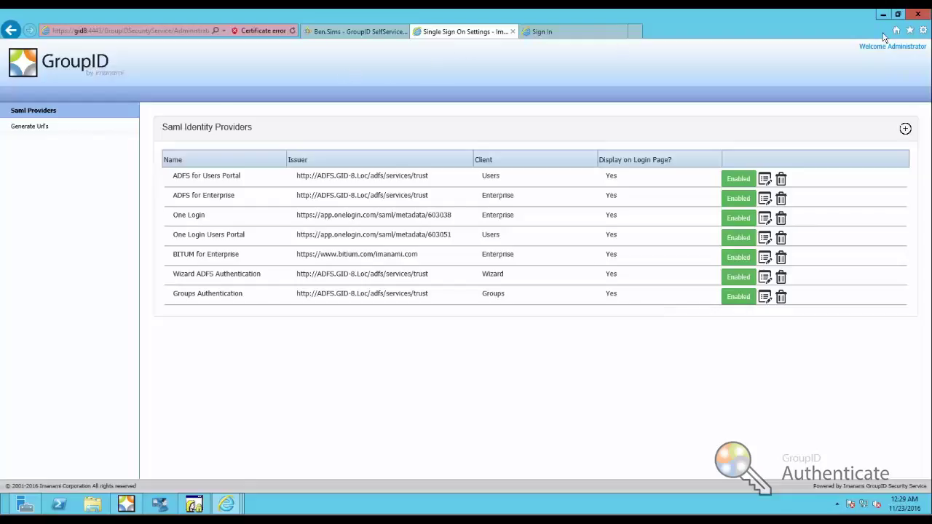
{"action": "left_click", "coordinate": [926, 15]}
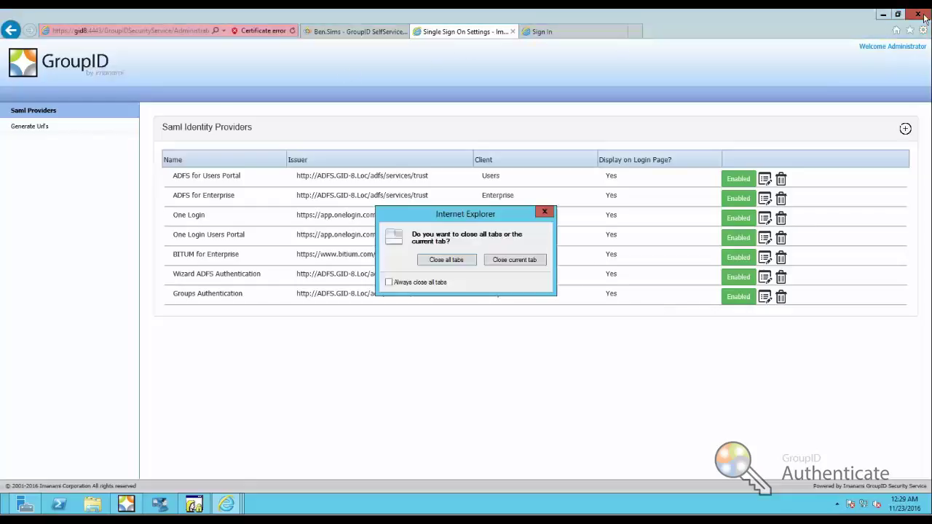
{"action": "left_click", "coordinate": [453, 259]}
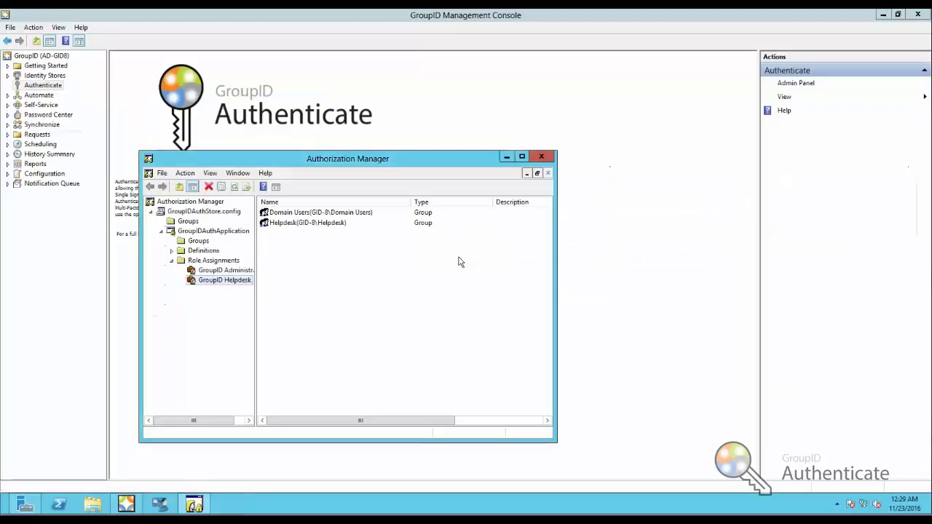
{"action": "left_click", "coordinate": [26, 106]}
{"action": "left_click", "coordinate": [42, 115]}
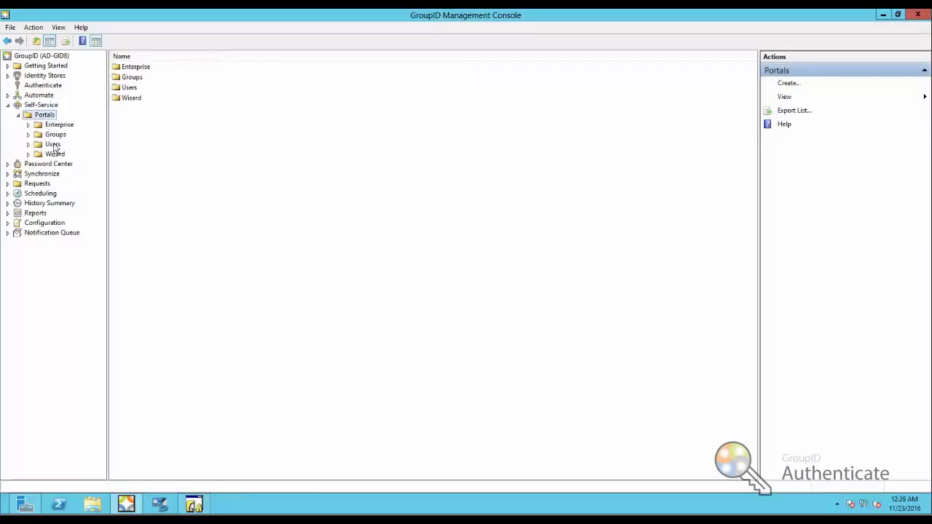
{"action": "left_click", "coordinate": [55, 135]}
{"action": "left_click", "coordinate": [64, 144]}
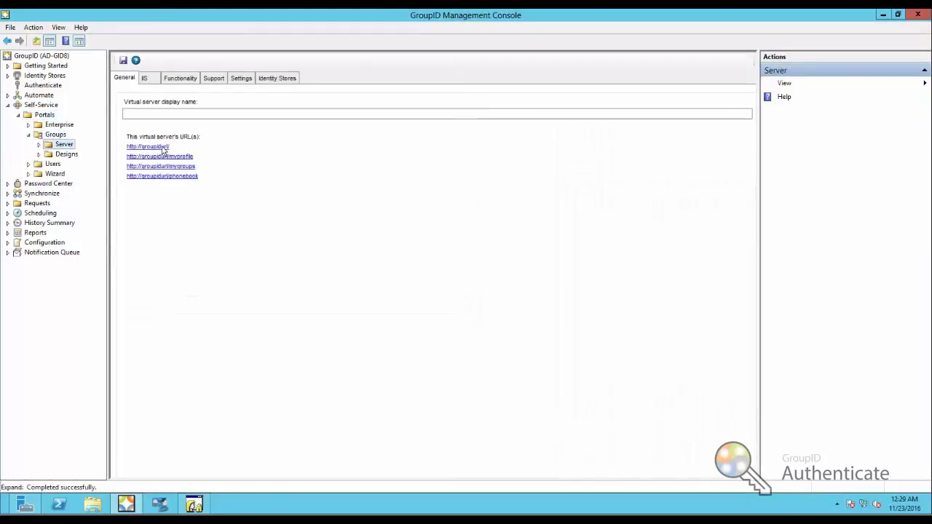
{"action": "left_click", "coordinate": [163, 152]}
{"action": "left_click", "coordinate": [169, 184]}
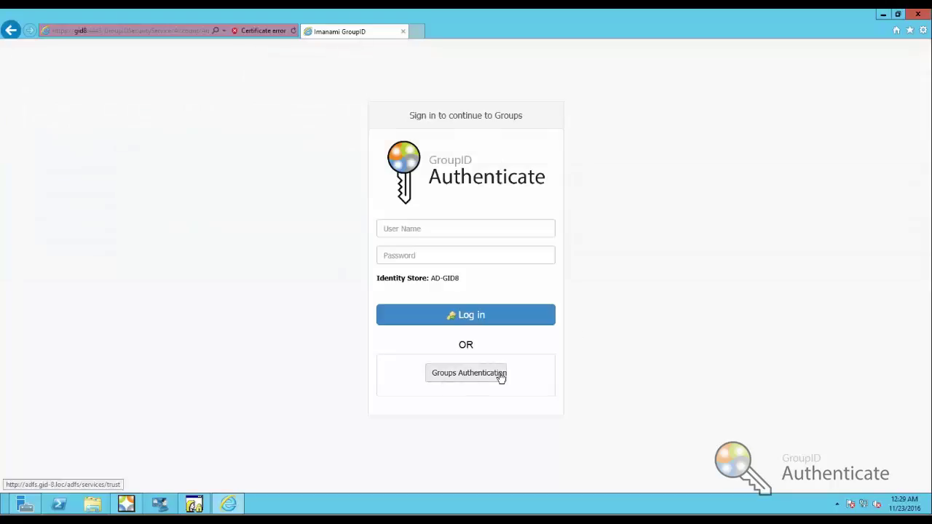
- Attempt Groups Authentication sign-in, get HTTP Error 503 Service Unavailable, and close Internet Explorer
{"action": "left_click", "coordinate": [482, 377]}
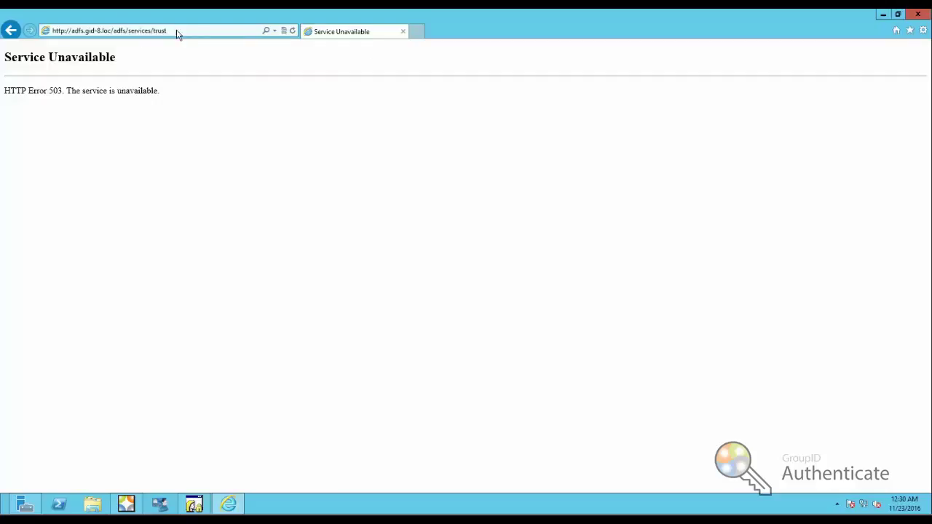
{"action": "left_click", "coordinate": [403, 32]}
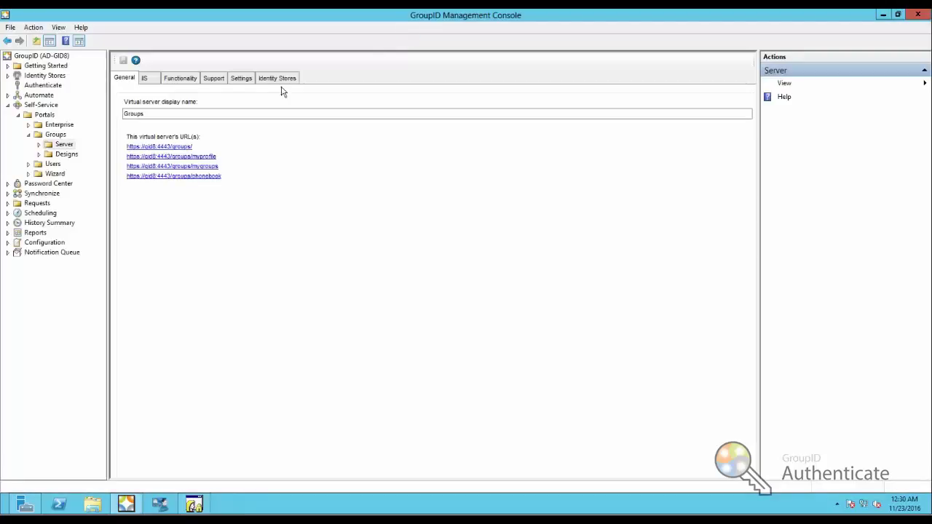
- Open the Authenticate Admin Panel, accept the certificate warning, and log in with the domain administrator account
{"action": "left_click", "coordinate": [50, 85]}
{"action": "left_click", "coordinate": [796, 85]}
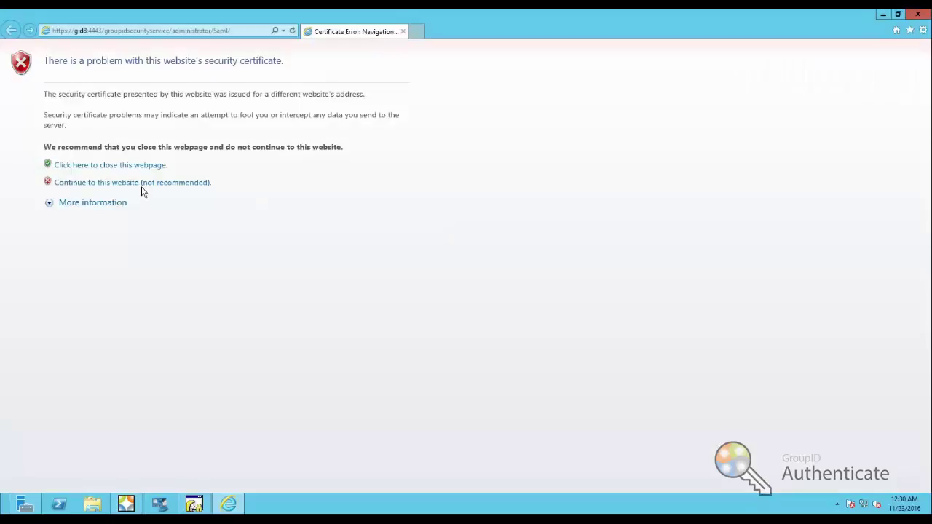
{"action": "left_click", "coordinate": [141, 183]}
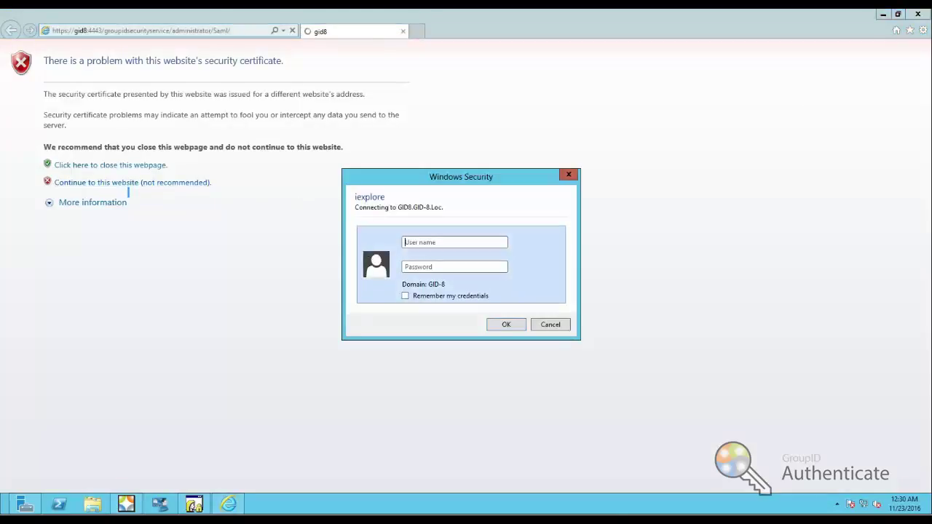
{"action": "type", "text": "gid-8\\admini"}
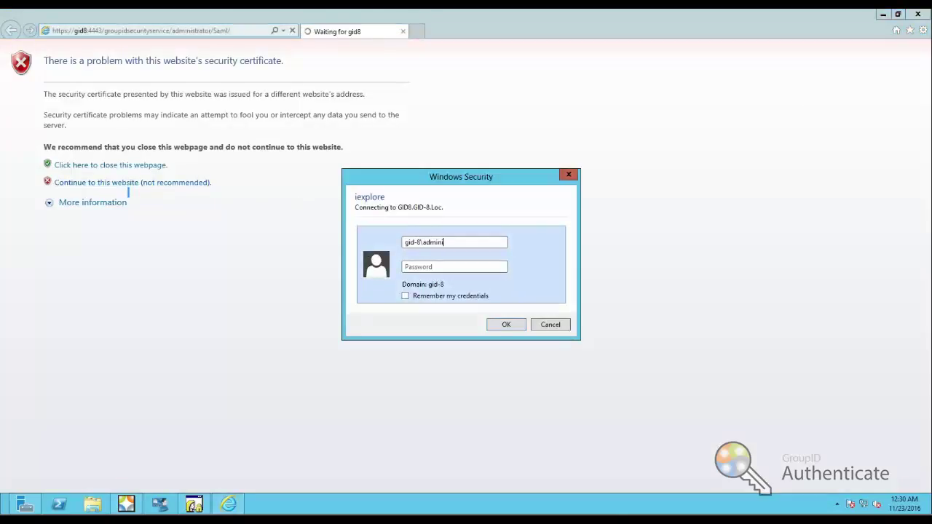
{"action": "type", "text": "****"}
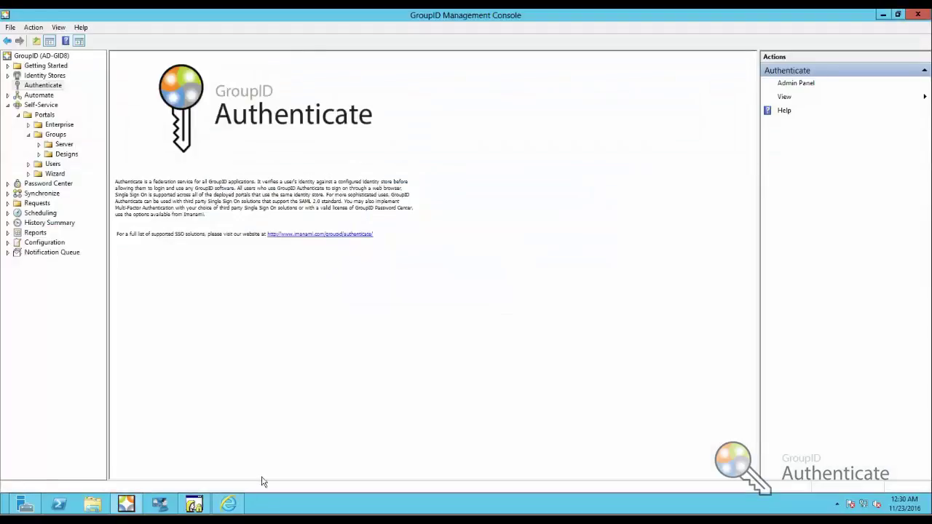
{"action": "left_click", "coordinate": [228, 503]}
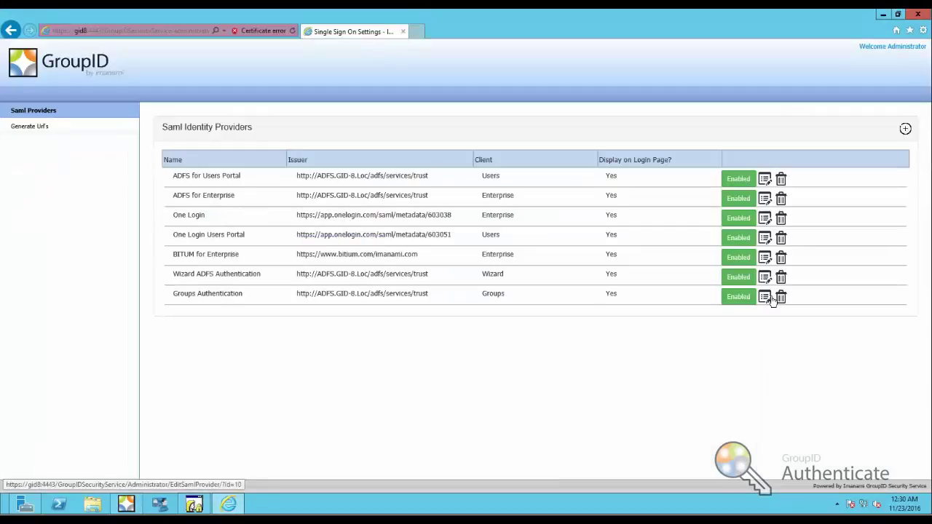
{"action": "left_click", "coordinate": [765, 296]}
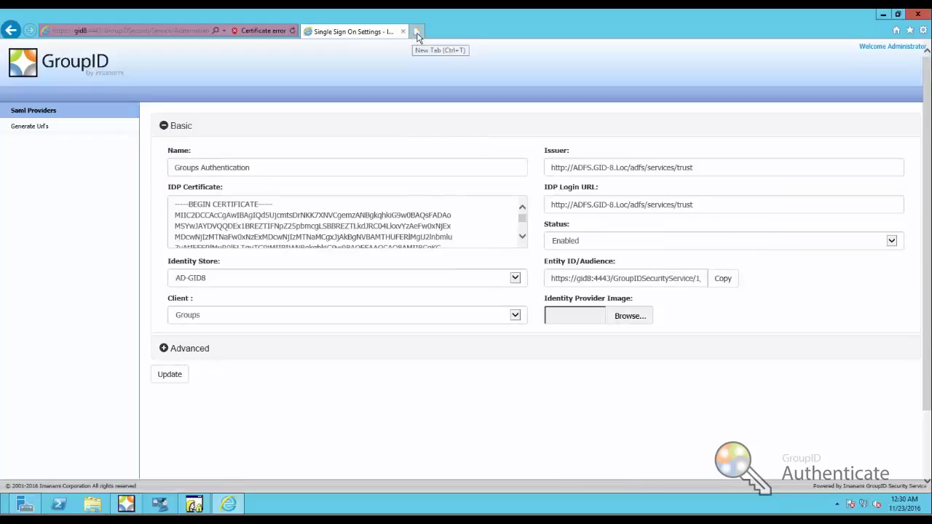
{"action": "left_click", "coordinate": [417, 32]}
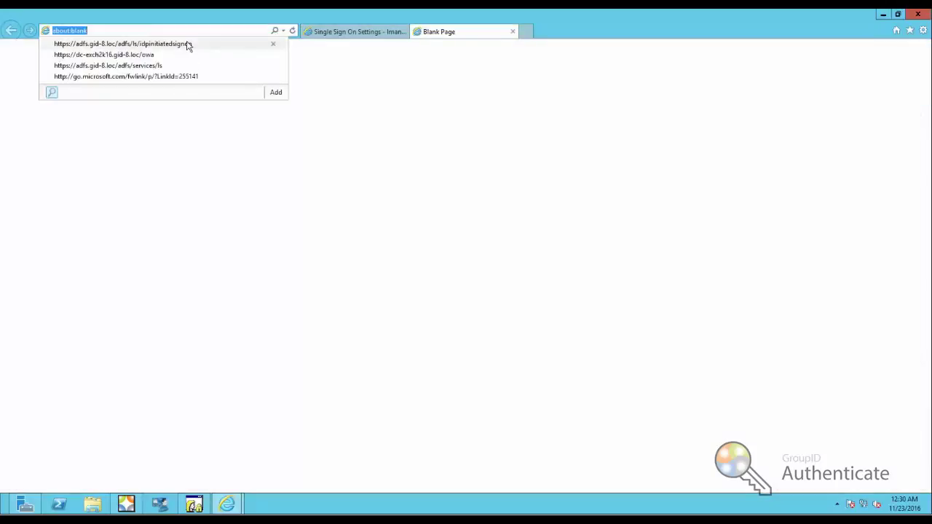
{"action": "left_click", "coordinate": [188, 44]}
{"action": "left_click", "coordinate": [137, 34]}
{"action": "left_click_drag", "start_coordinate": [136, 32], "coordinate": [44, 32]}
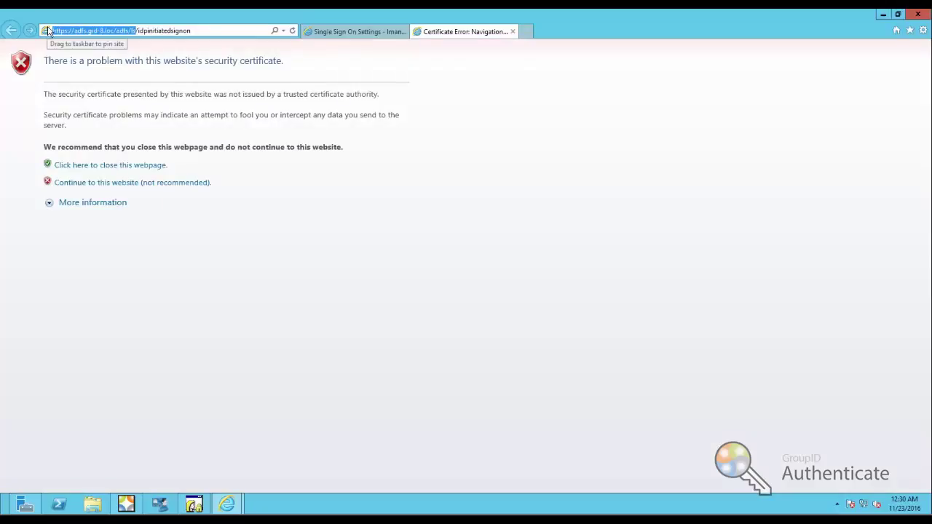
{"action": "left_click", "coordinate": [349, 32]}
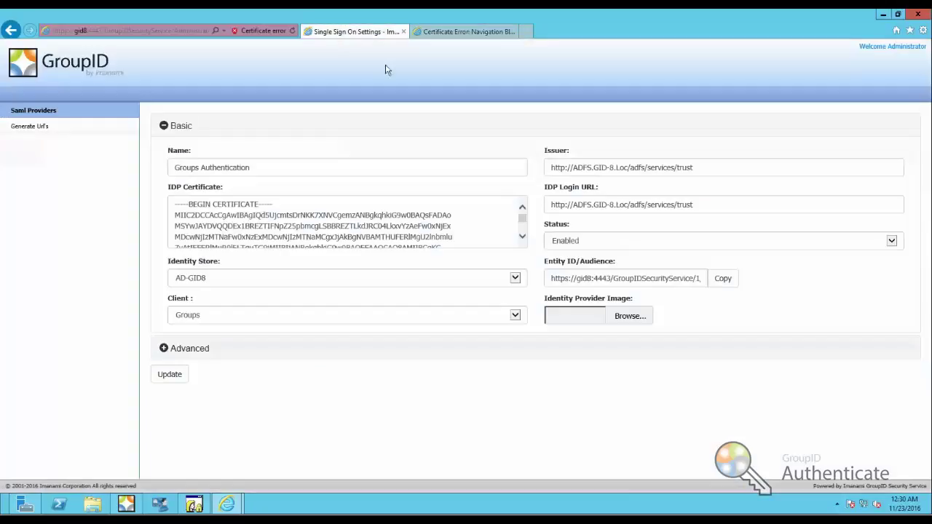
{"action": "triple_click", "coordinate": [724, 210]}
{"action": "key", "text": "ctrl+v"}
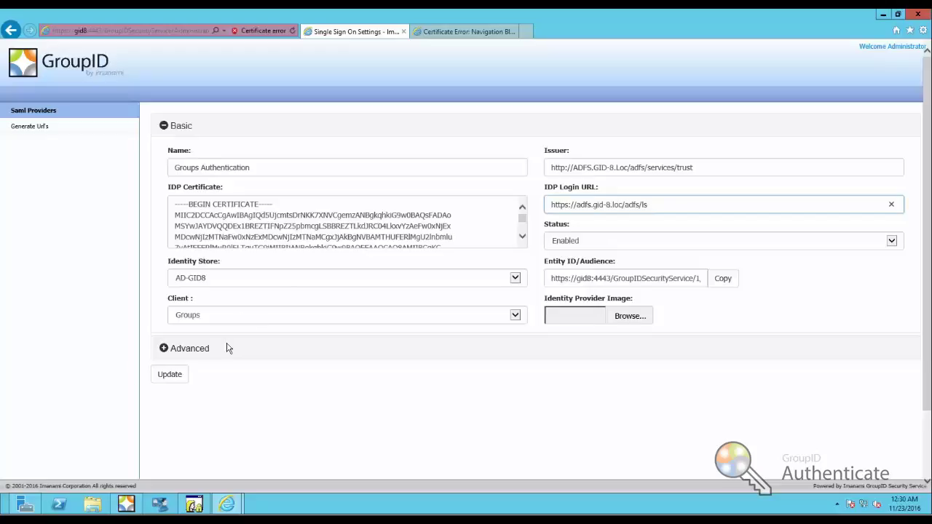
{"action": "left_click", "coordinate": [173, 375]}
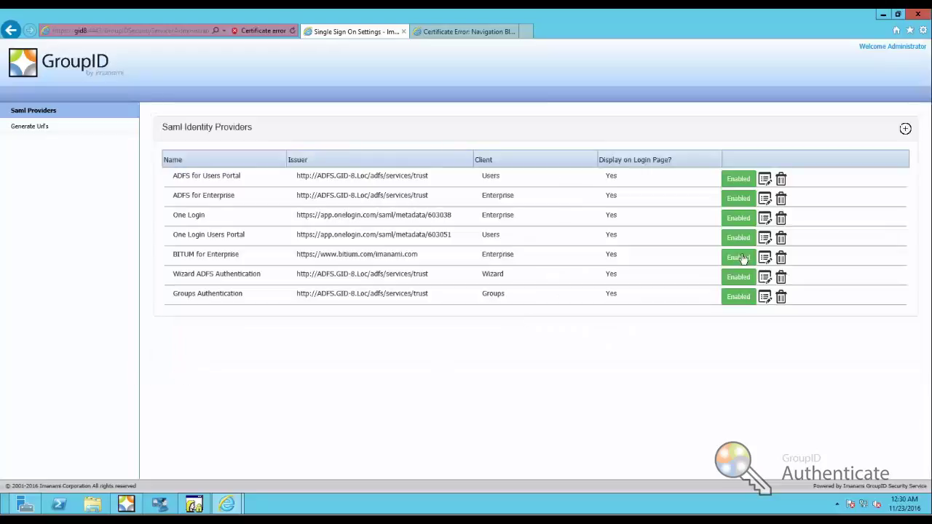
- Close all browser tabs, relaunch the Groups portal, and choose Groups Authentication, passing both certificate warnings
{"action": "left_click", "coordinate": [924, 17]}
{"action": "left_click", "coordinate": [462, 265]}
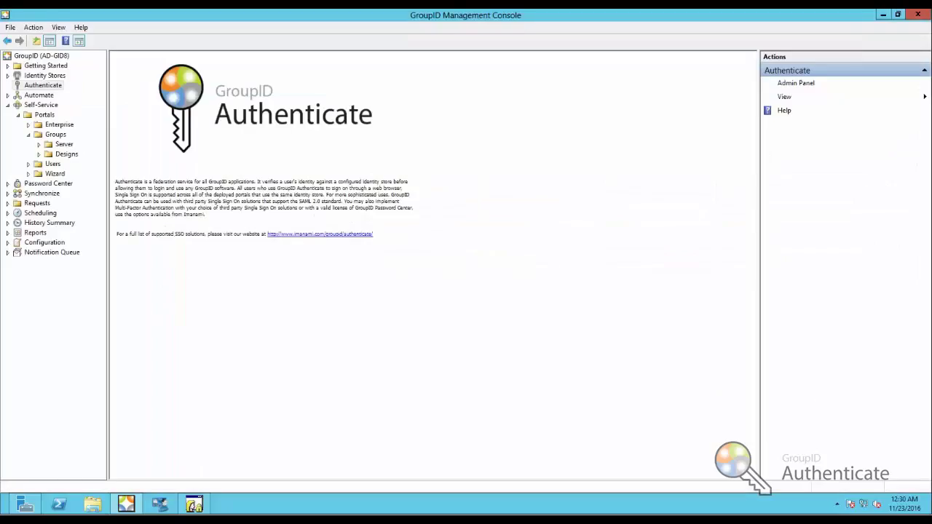
{"action": "left_click", "coordinate": [58, 145]}
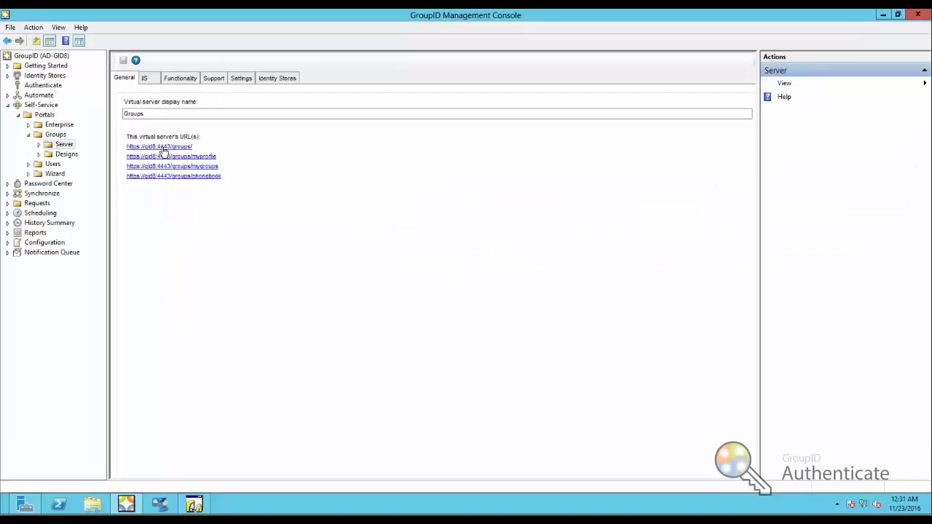
{"action": "left_click", "coordinate": [163, 147]}
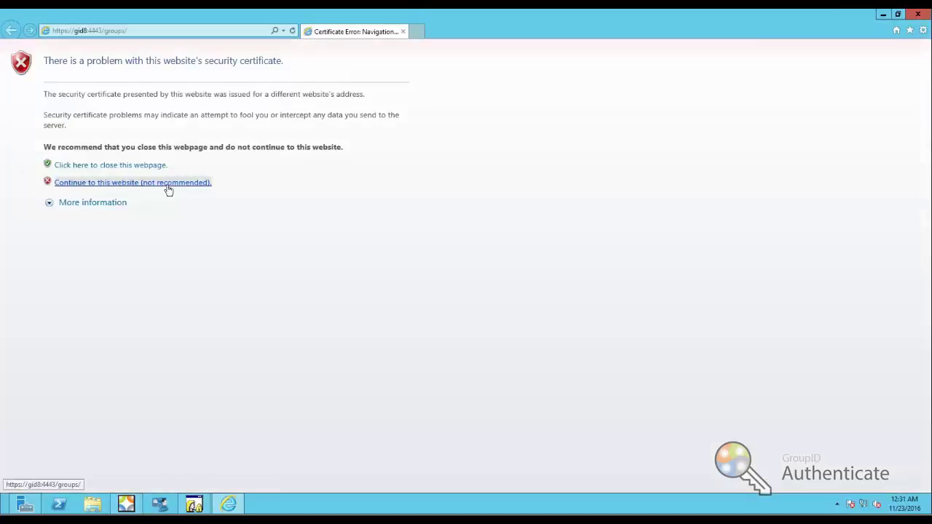
{"action": "left_click", "coordinate": [167, 184]}
{"action": "left_click", "coordinate": [470, 376]}
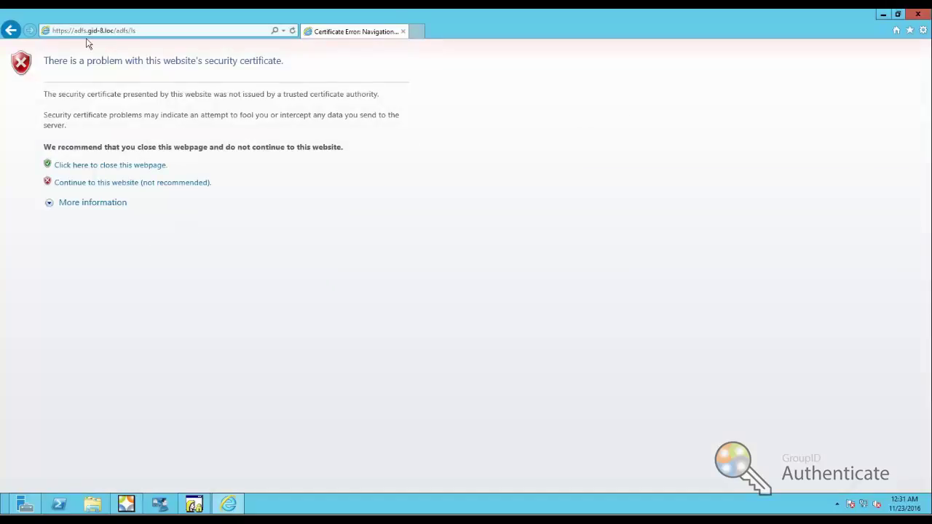
{"action": "left_click", "coordinate": [167, 183]}
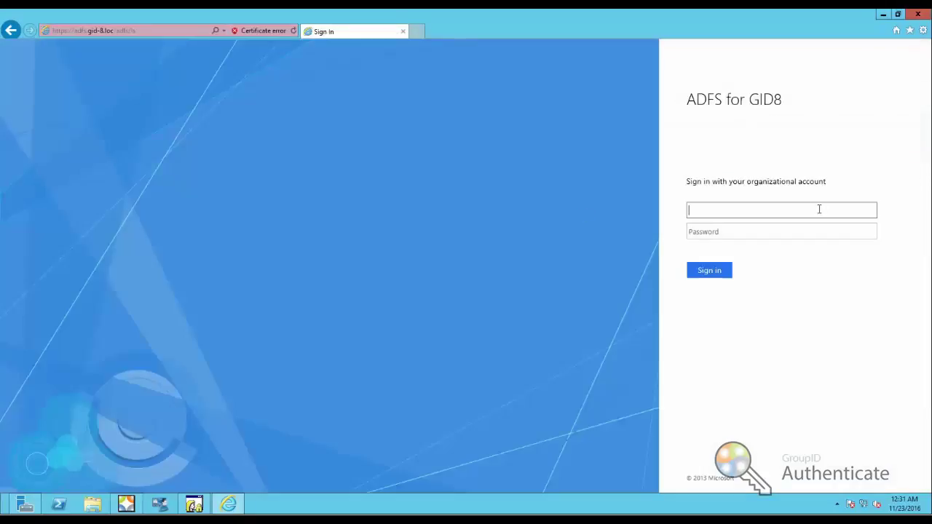
- Submit a domain user's username and password on the ADFS for GID8 sign-in form
{"action": "key", "text": "Tab"}
{"action": "type", "text": "•••••"}
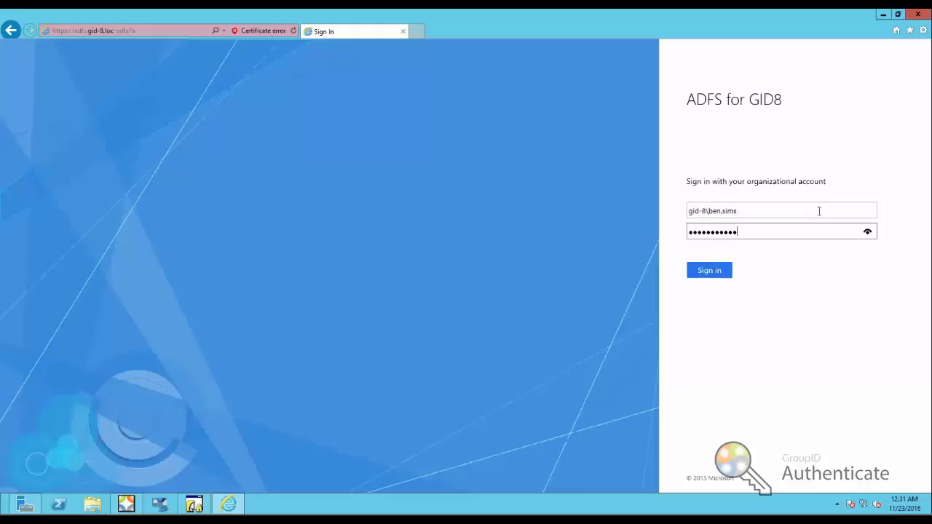
{"action": "key", "text": "Return"}
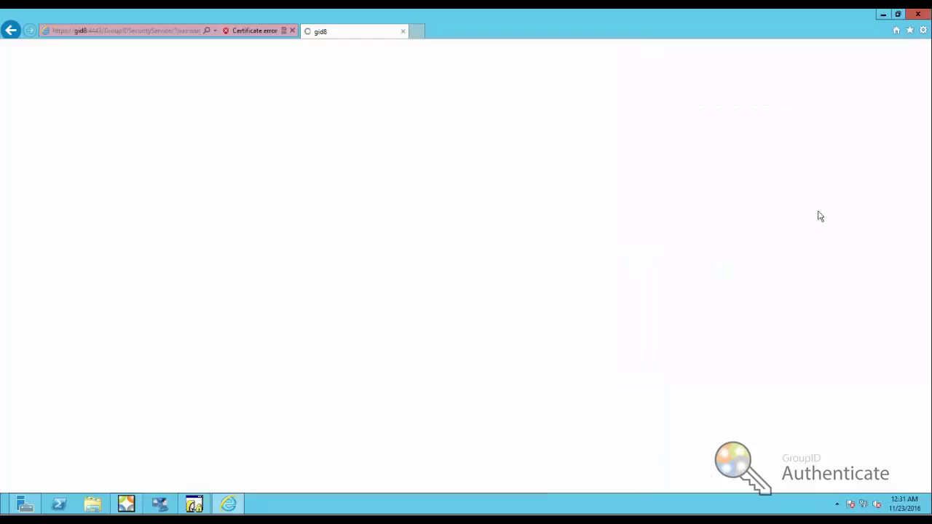